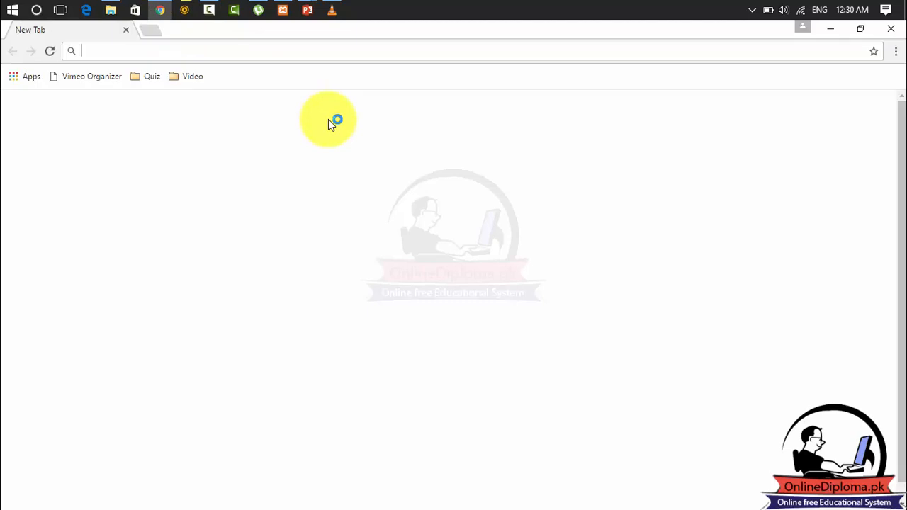
# Open the local WordPress site at localhost/wordpress.
pyautogui.click(302, 51)
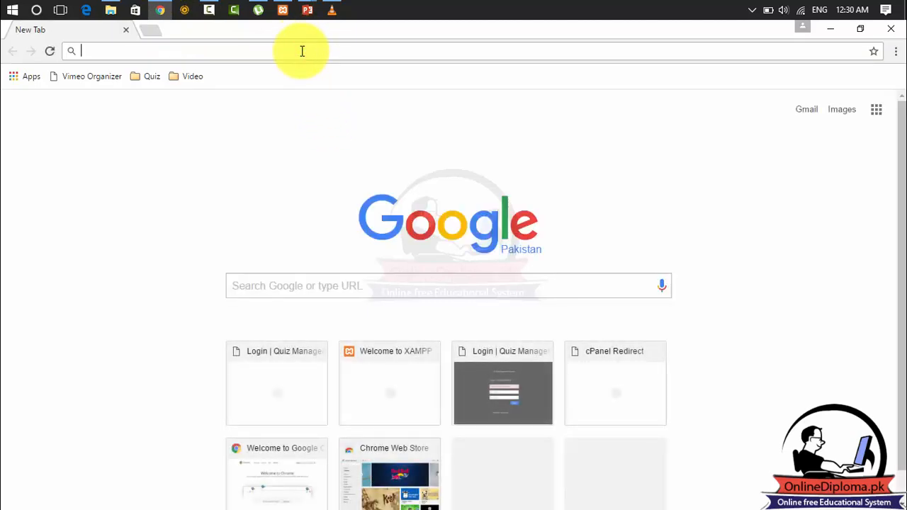
pyautogui.write('lov')
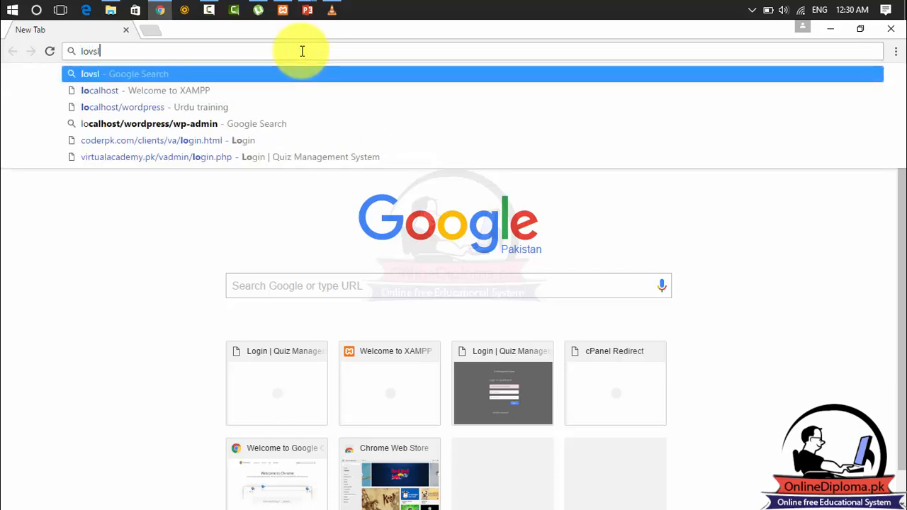
pyautogui.press('BackSpace')
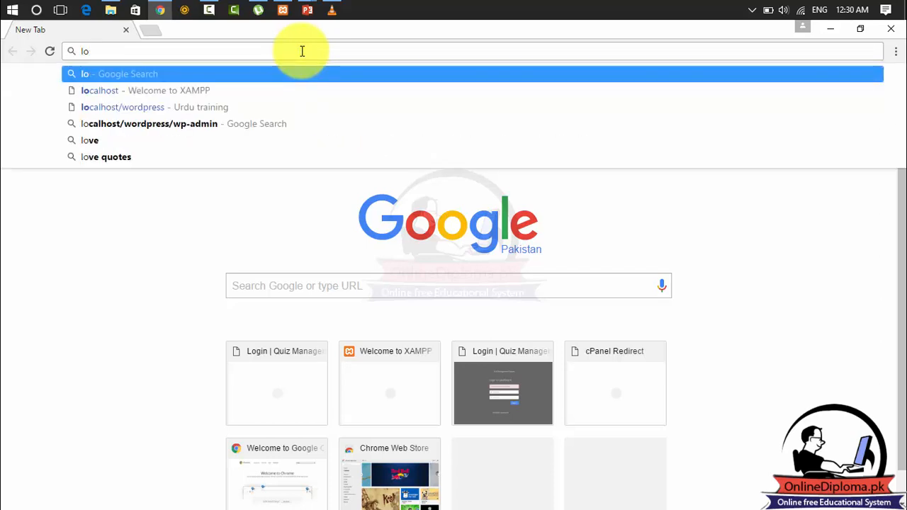
pyautogui.write('cal')
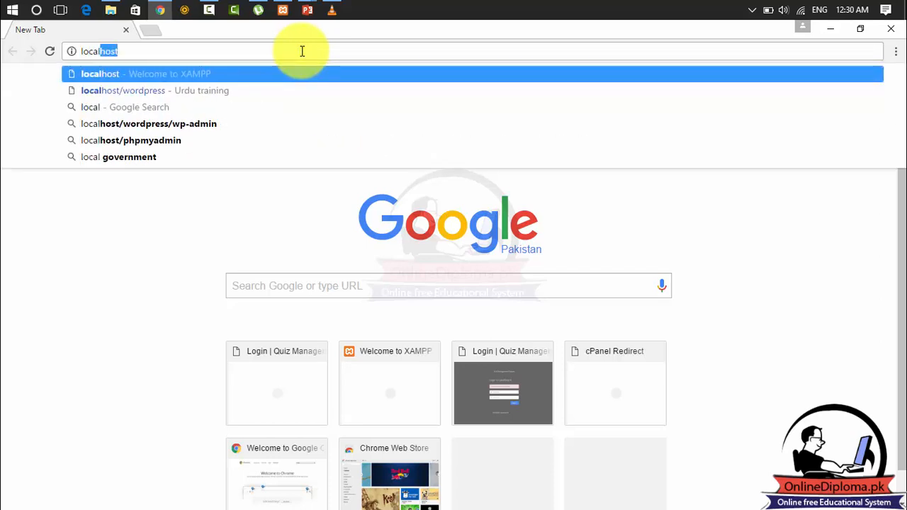
pyautogui.write('host/wordpress')
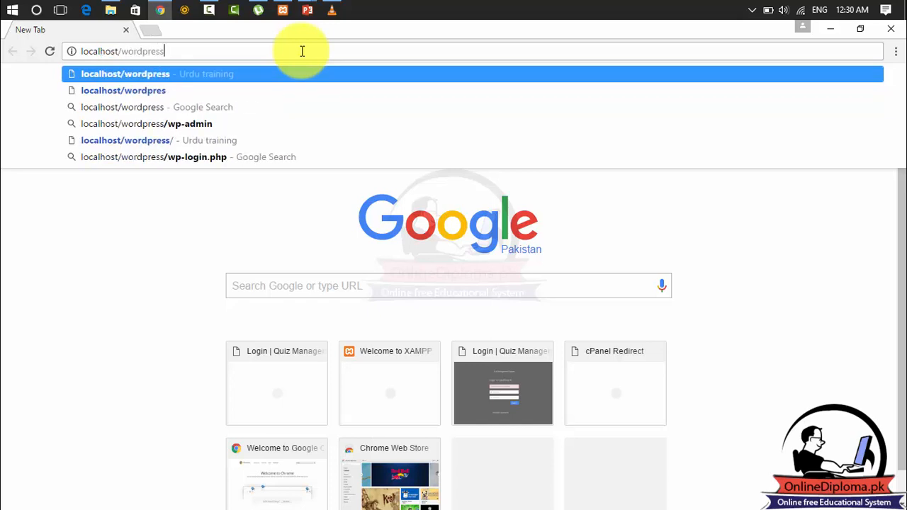
pyautogui.press('Return')
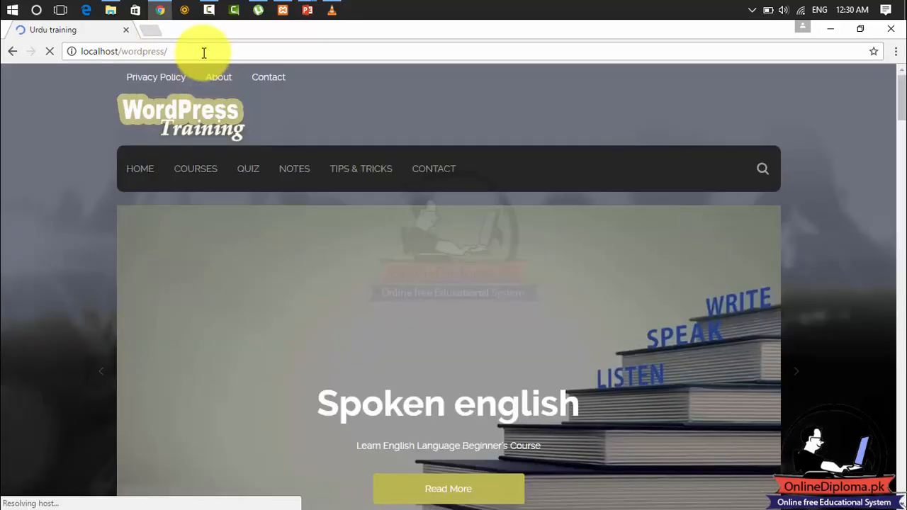
# Try to reach the site's admin area by extending the address to localhost/wordpress/wp-admin.
pyautogui.click(203, 51)
pyautogui.click(202, 51)
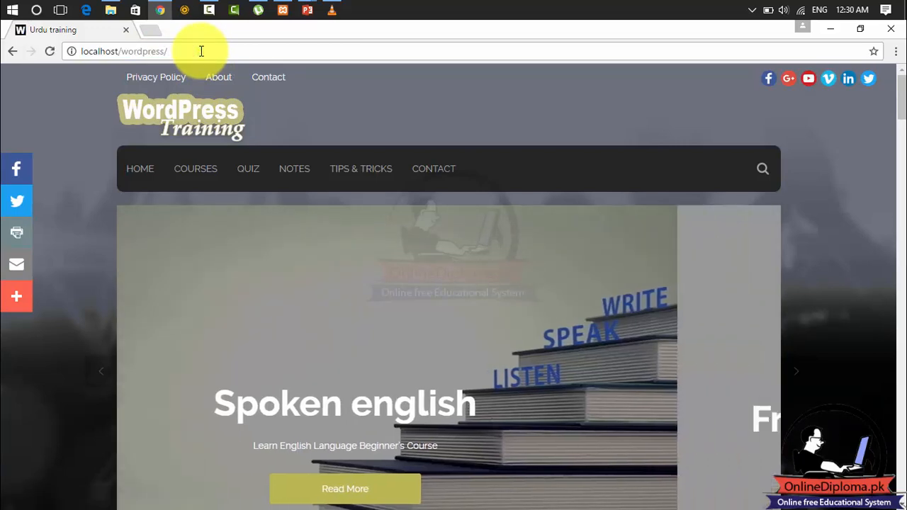
pyautogui.write('loca')
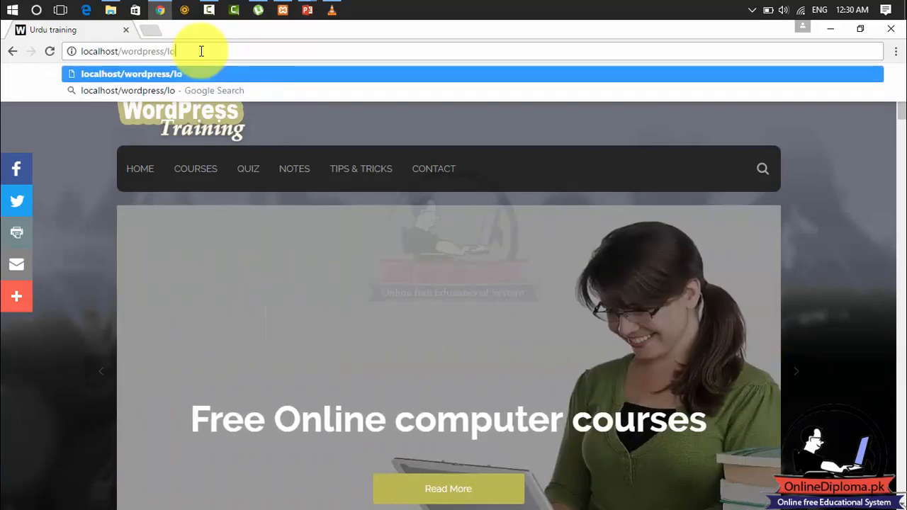
pyautogui.press('BackSpace')
pyautogui.press('BackSpace')
pyautogui.press('BackSpace')
pyautogui.press('BackSpace')
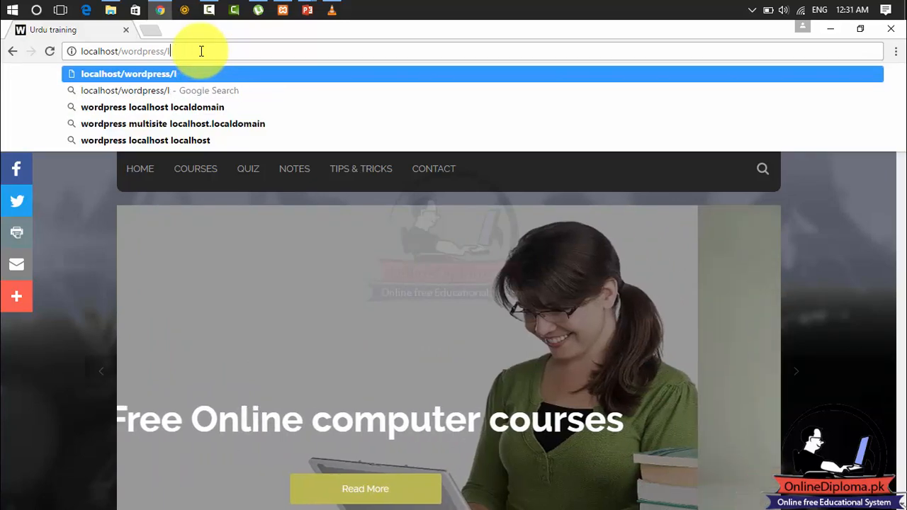
pyautogui.write('wp')
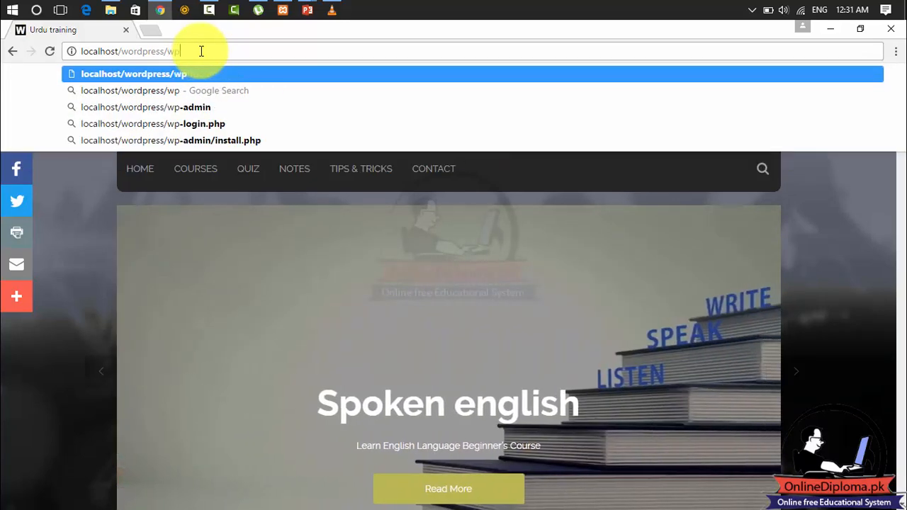
pyautogui.press('Down')
pyautogui.press('Down')
pyautogui.press('Return')
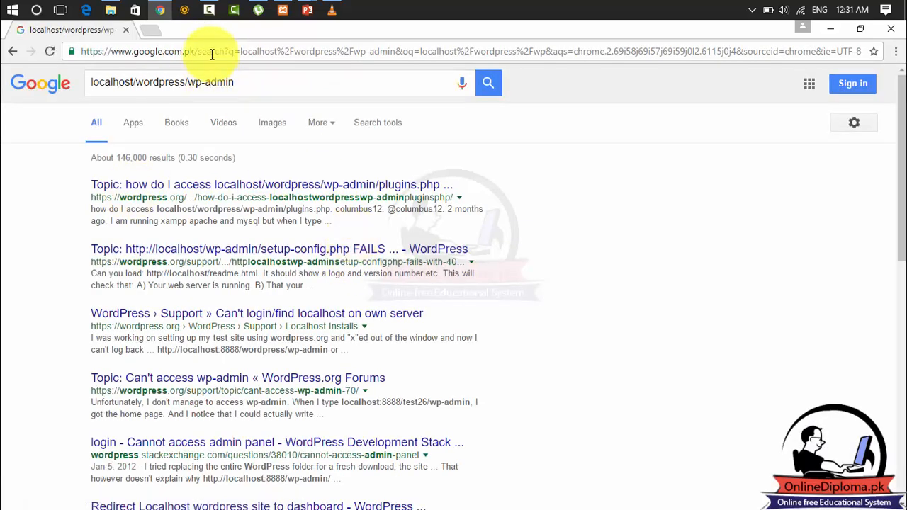
# Go to the WordPress admin login page at localhost/wordpress/wp-admin.
pyautogui.click(211, 53)
pyautogui.write('localhost')
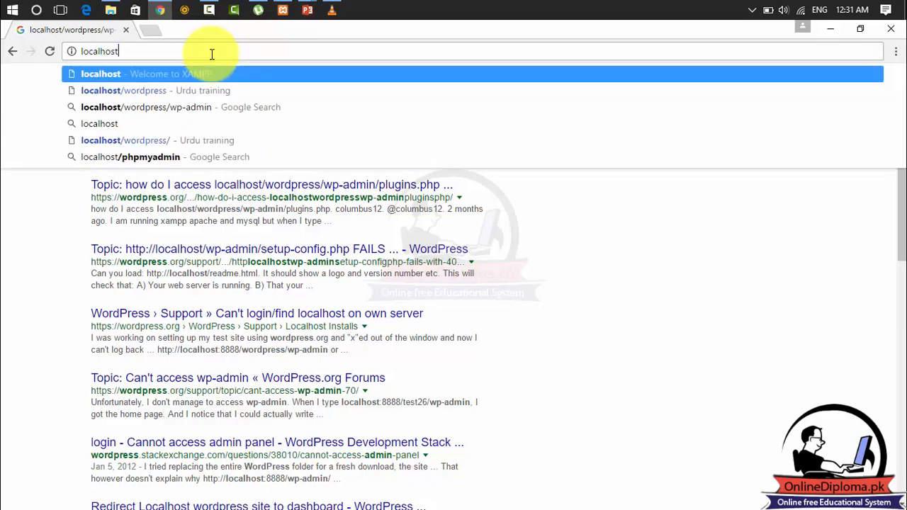
pyautogui.write('/wordp')
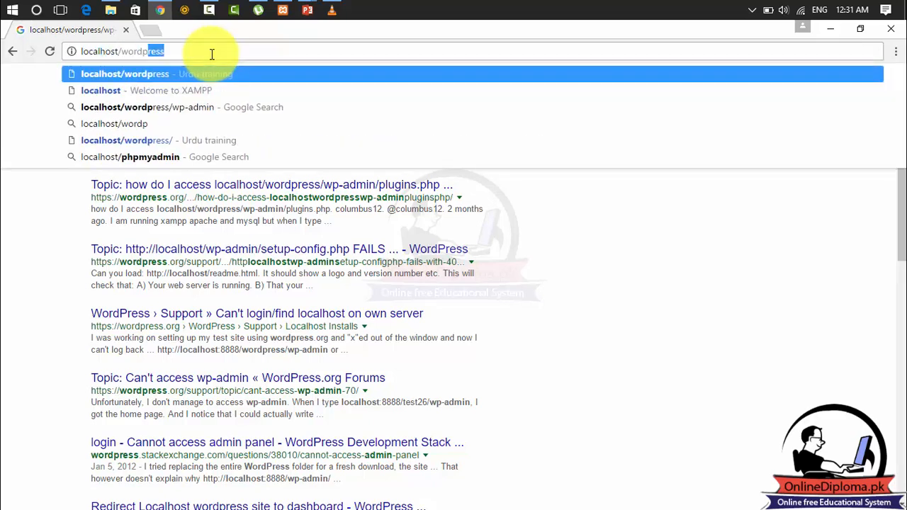
pyautogui.write('ress/')
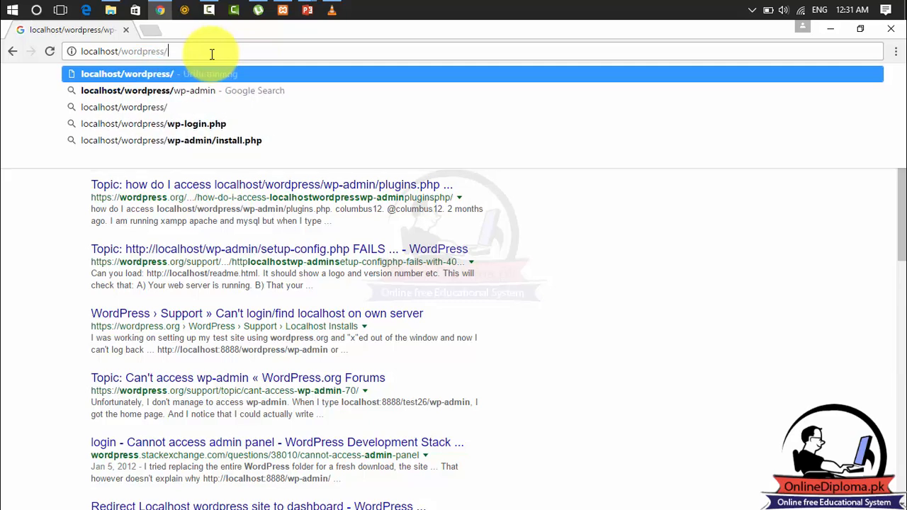
pyautogui.write('wp')
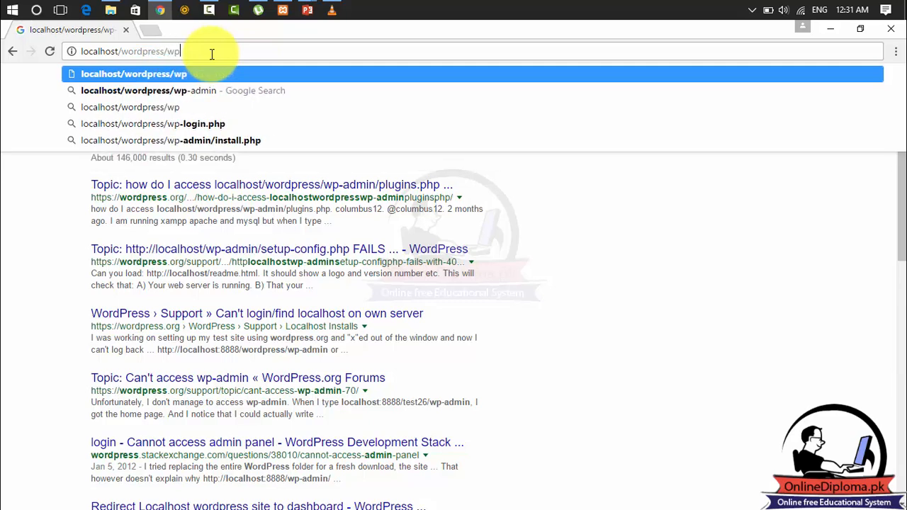
pyautogui.write('-ad')
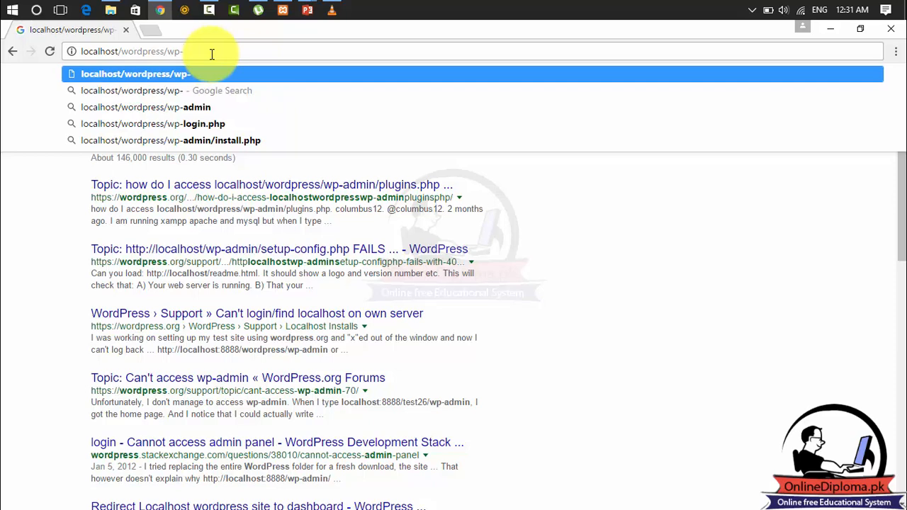
pyautogui.write('min')
pyautogui.press('Return')
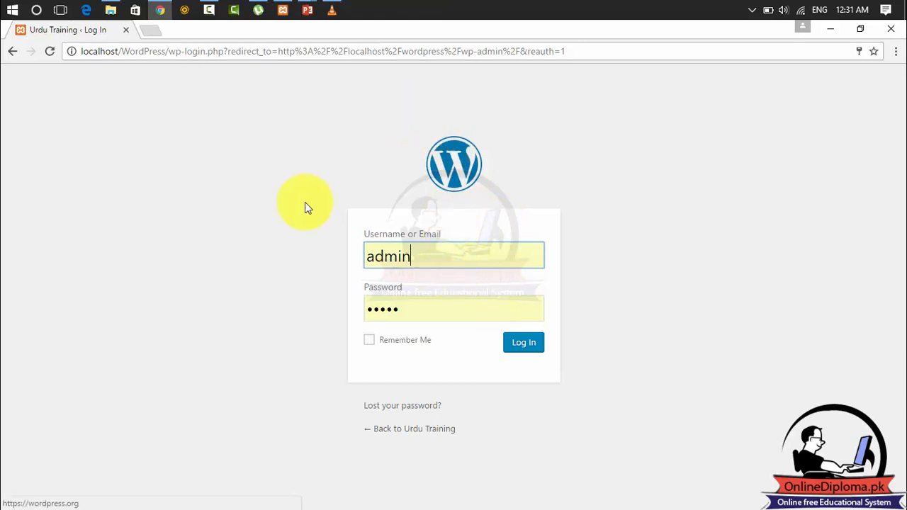
# Review the prefilled username and password fields on the WordPress login form.
pyautogui.moveTo(447, 261); pyautogui.dragTo(364, 258)
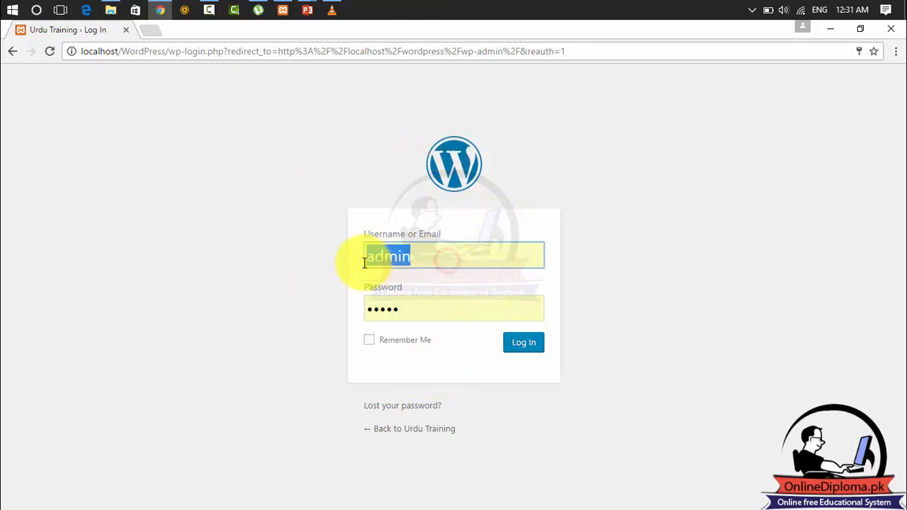
pyautogui.write('admin')
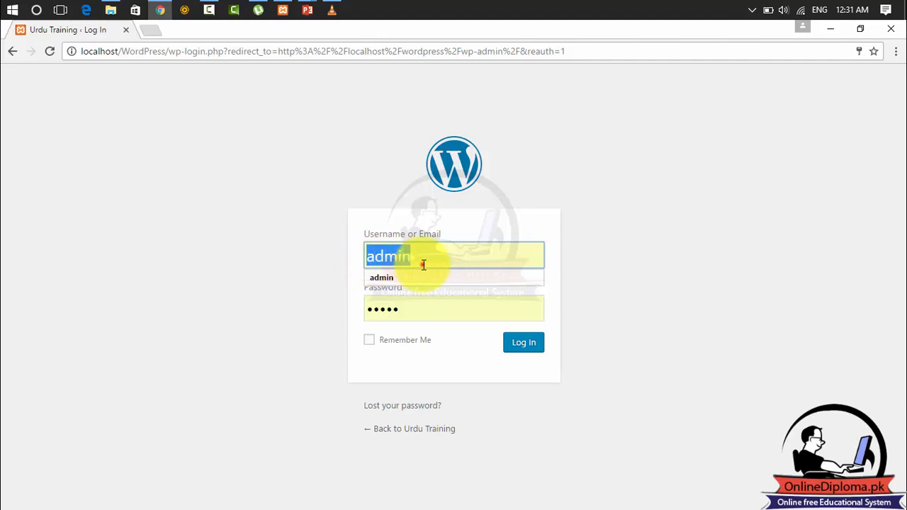
pyautogui.moveTo(430, 258); pyautogui.dragTo(364, 257)
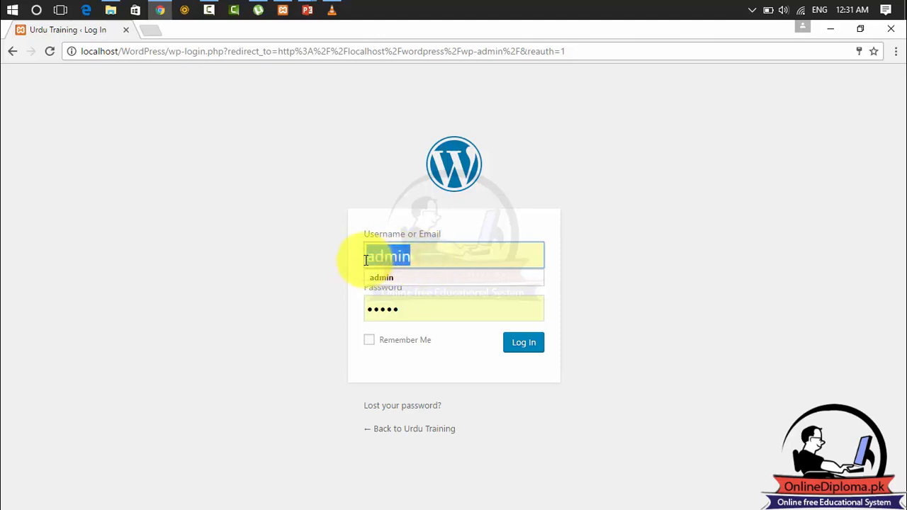
pyautogui.click(439, 257)
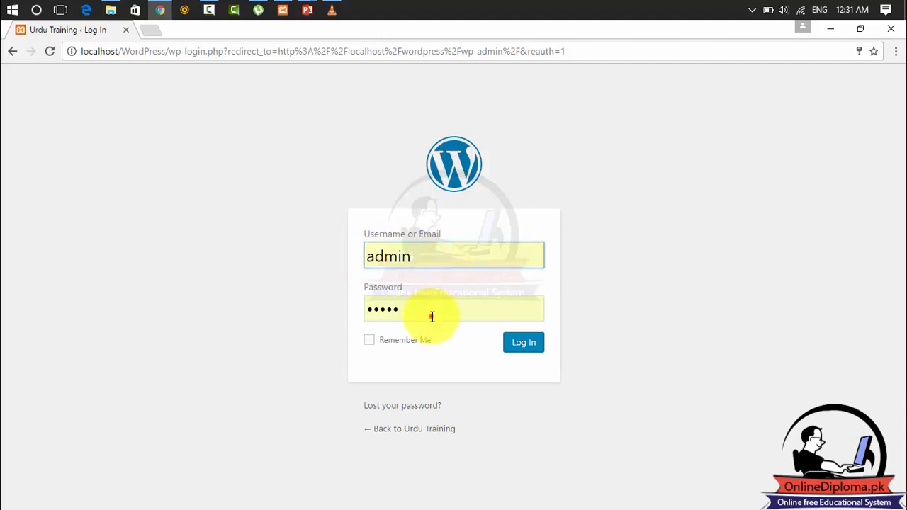
pyautogui.moveTo(429, 316); pyautogui.dragTo(361, 320)
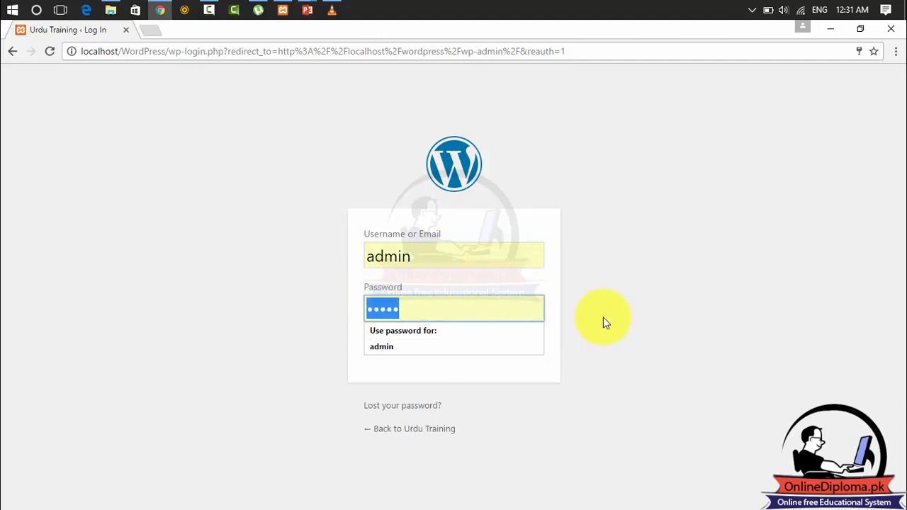
pyautogui.click(623, 315)
pyautogui.click(533, 344)
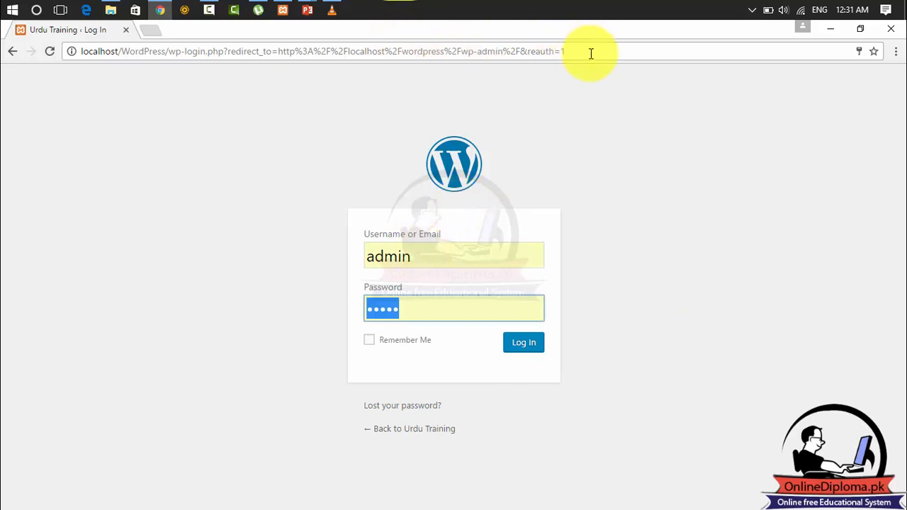
# Reload the admin area at localhost/WordPress/wp-admin and log in with the prefilled credentials.
pyautogui.moveTo(589, 52); pyautogui.dragTo(171, 53)
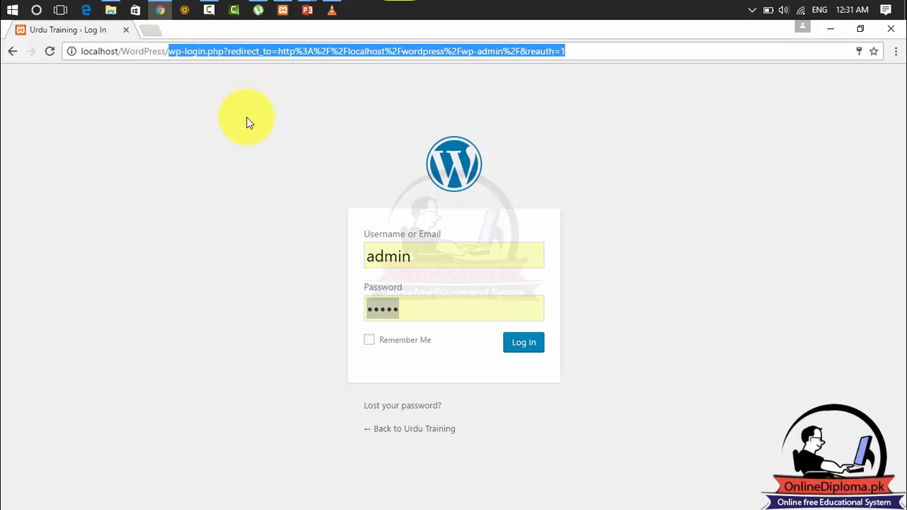
pyautogui.write('wp')
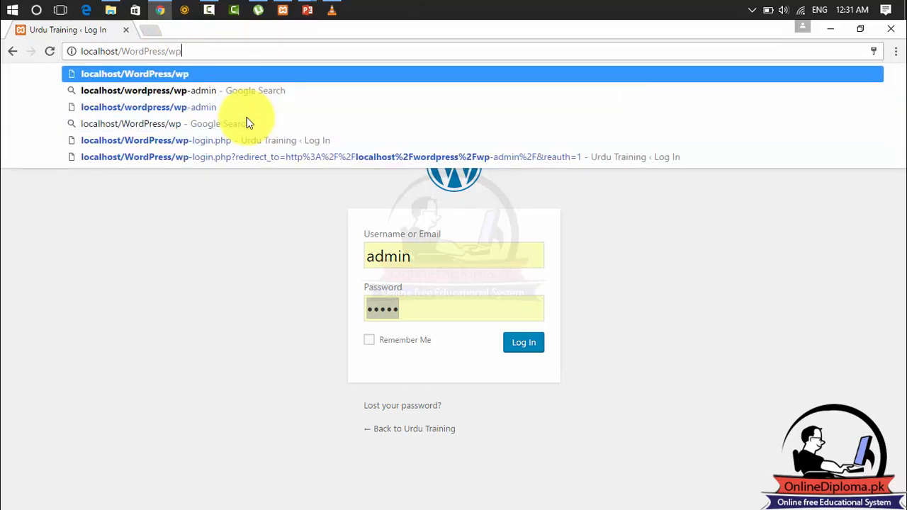
pyautogui.write('-admin')
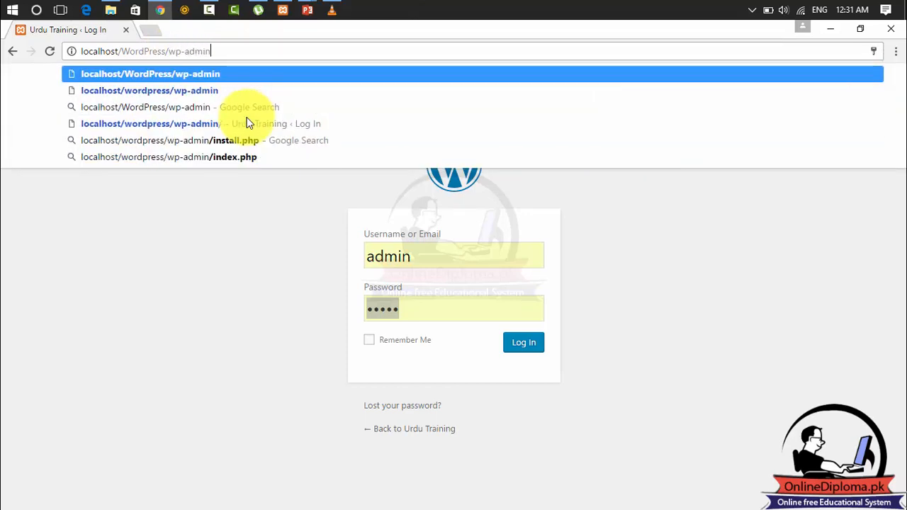
pyautogui.press('Return')
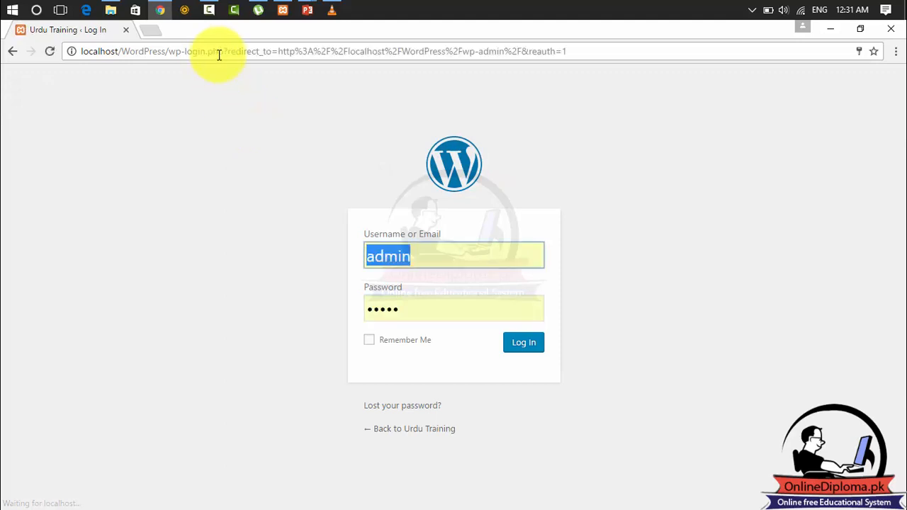
pyautogui.click(513, 343)
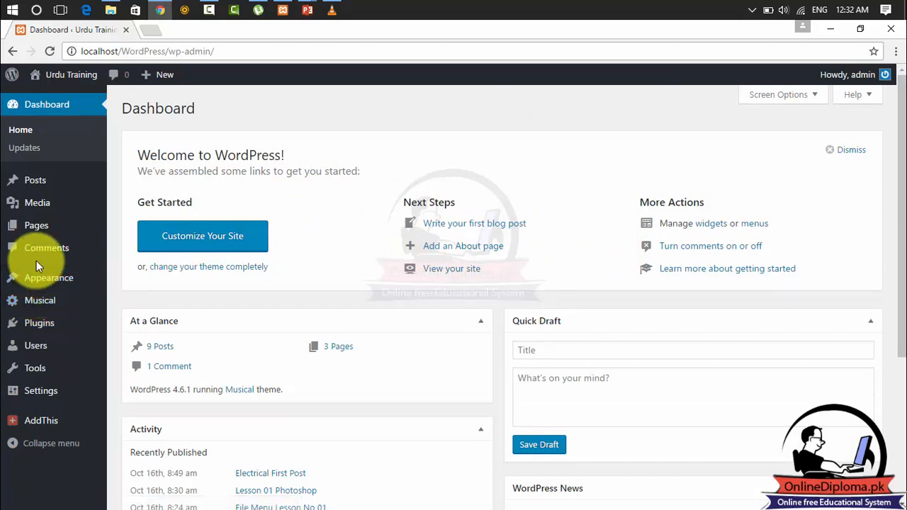
# Start adding a new plugin and search the plugin directory by keyword for "wordpress login".
pyautogui.click(33, 329)
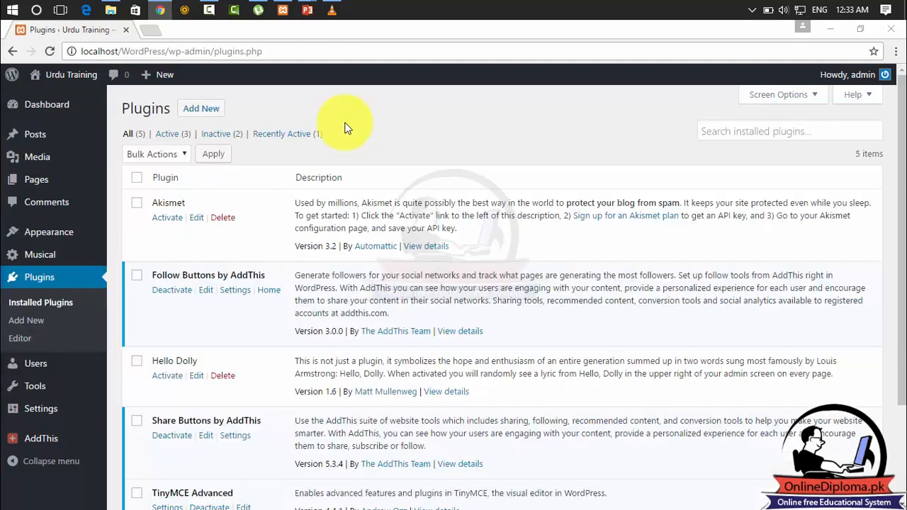
pyautogui.click(206, 112)
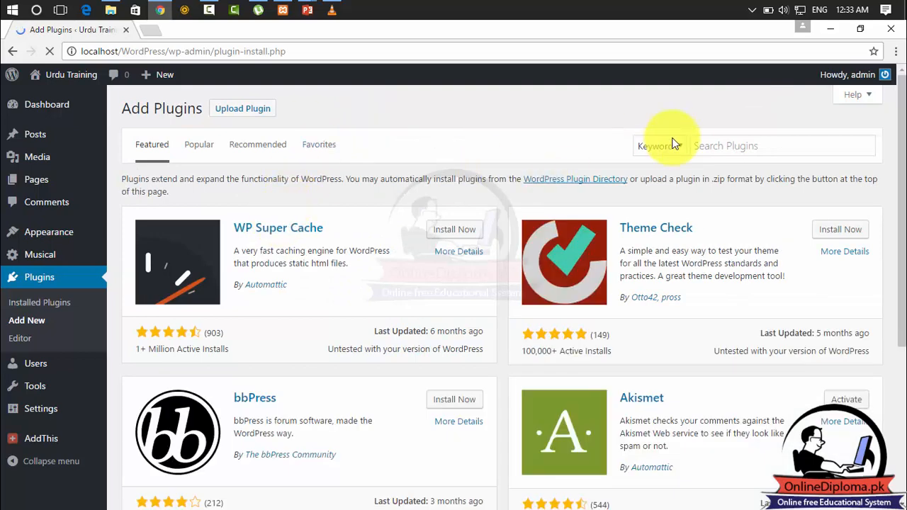
pyautogui.click(714, 146)
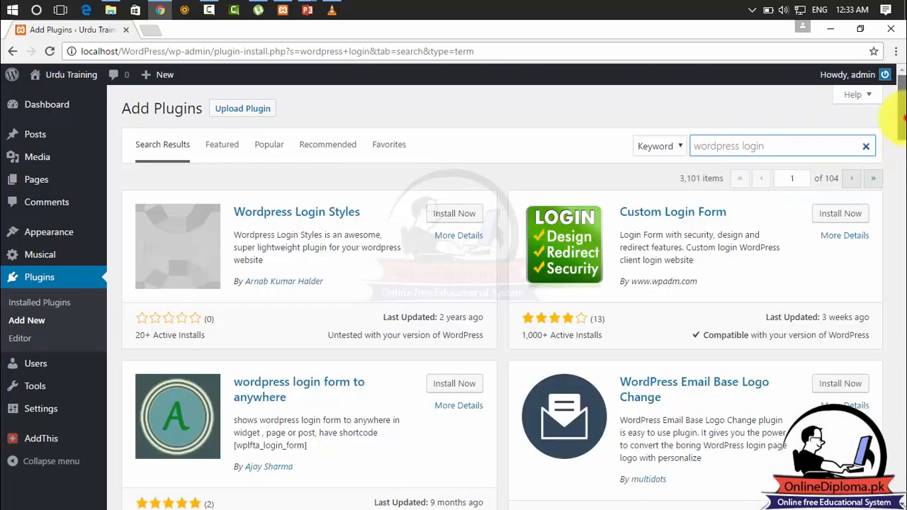
# Find the Customize WordPress Login Page plugin in the search results and open its details page in a new tab.
pyautogui.scroll(-1, 899, 142)
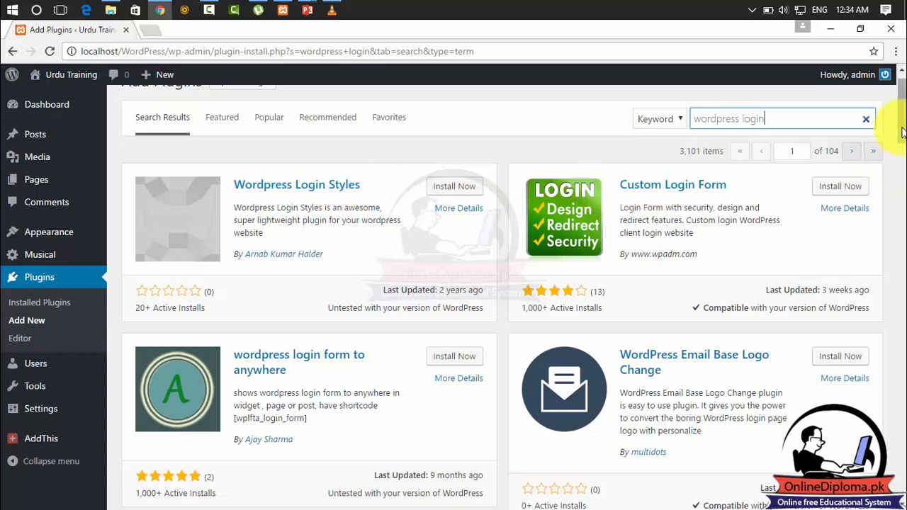
pyautogui.moveTo(903, 132); pyautogui.dragTo(903, 140)
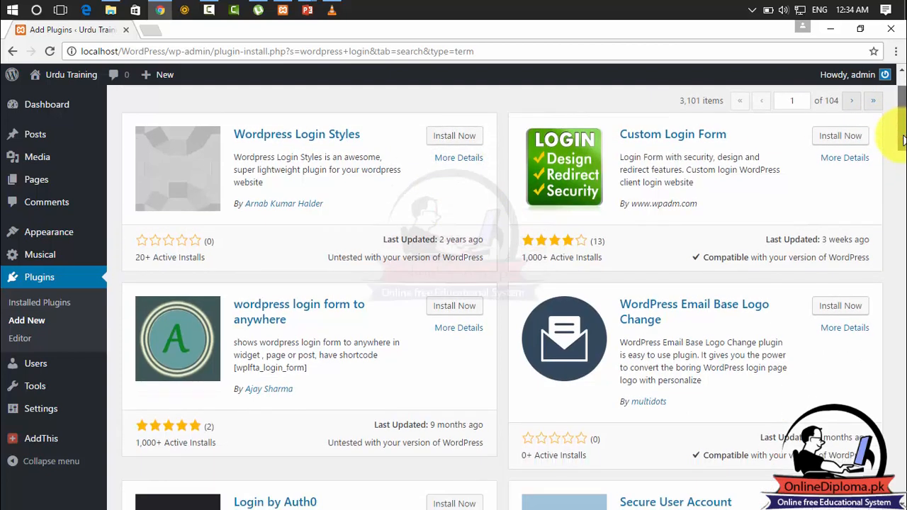
pyautogui.moveTo(904, 142); pyautogui.dragTo(899, 193)
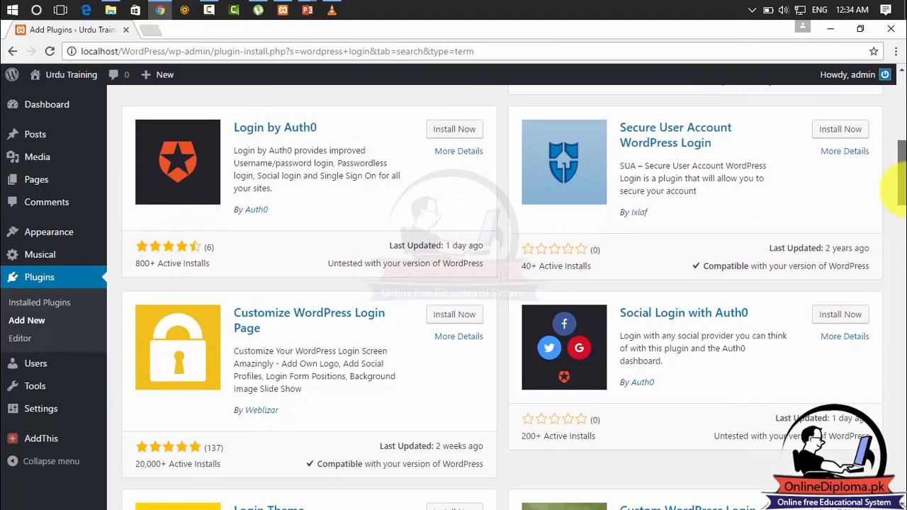
pyautogui.rightClick(343, 323)
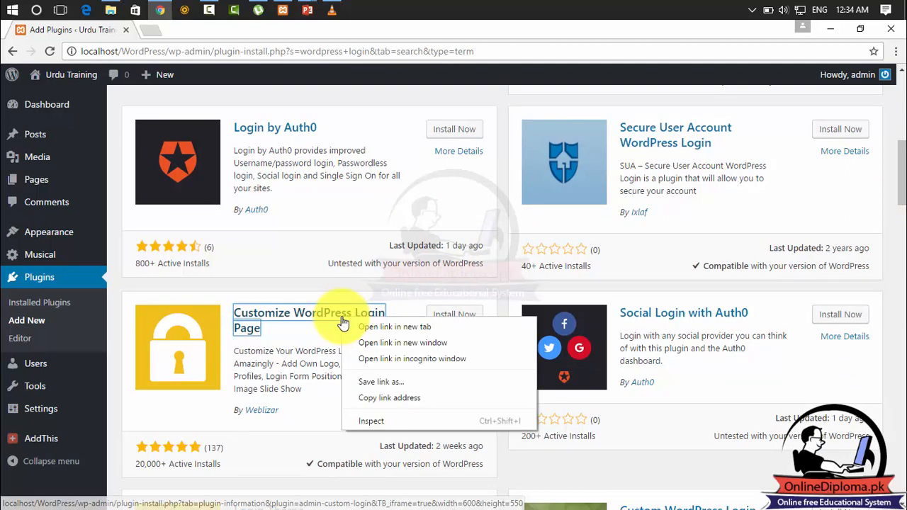
pyautogui.click(352, 324)
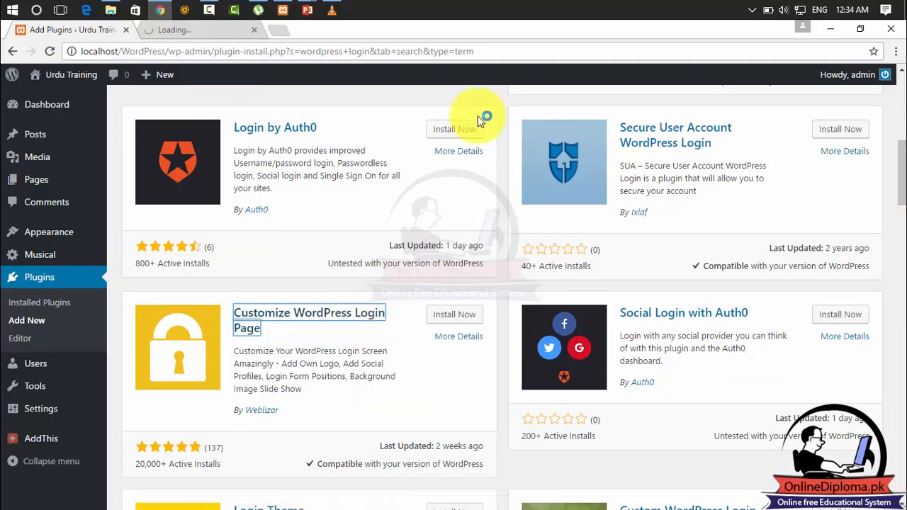
pyautogui.click(180, 30)
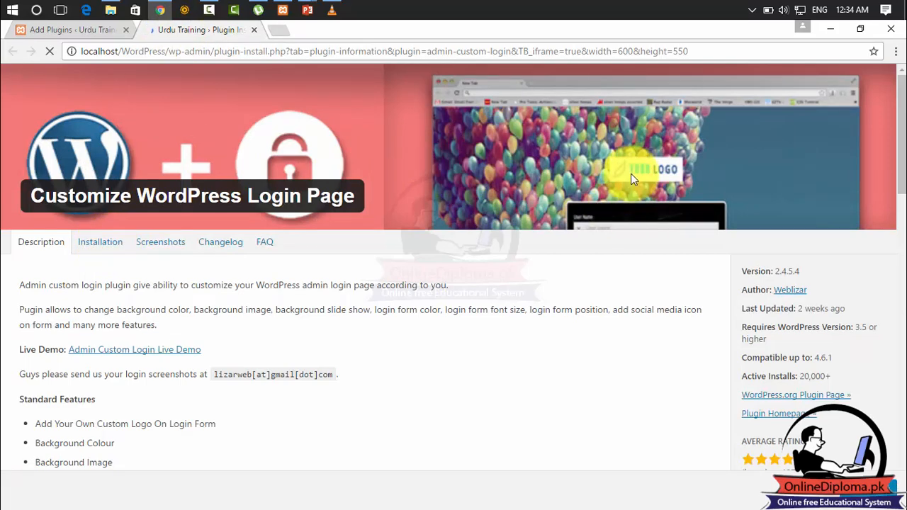
# Examine the plugin's installation instructions, changelog, description and demo screenshots of customized login pages.
pyautogui.click(74, 245)
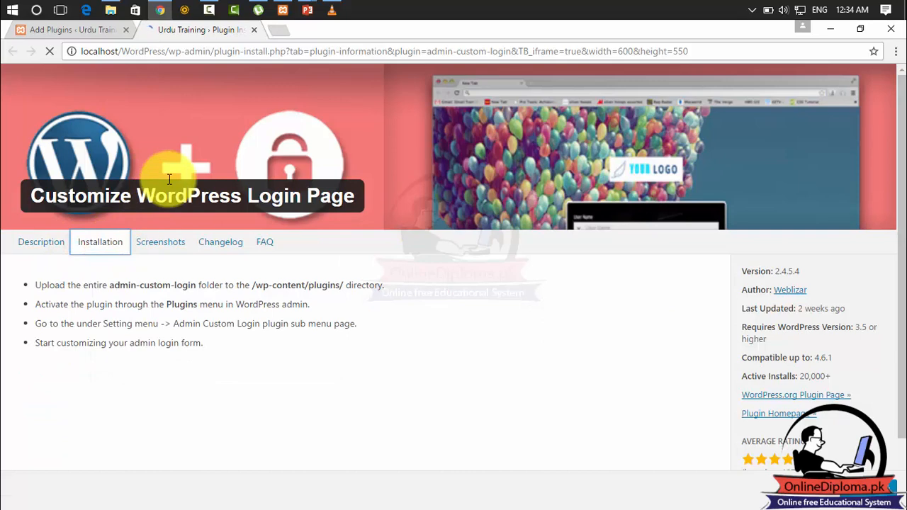
pyautogui.click(153, 246)
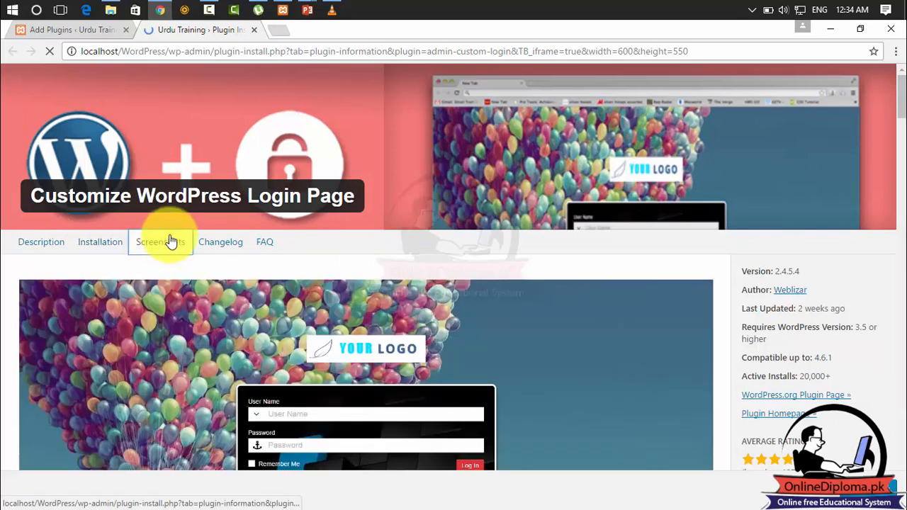
pyautogui.click(227, 246)
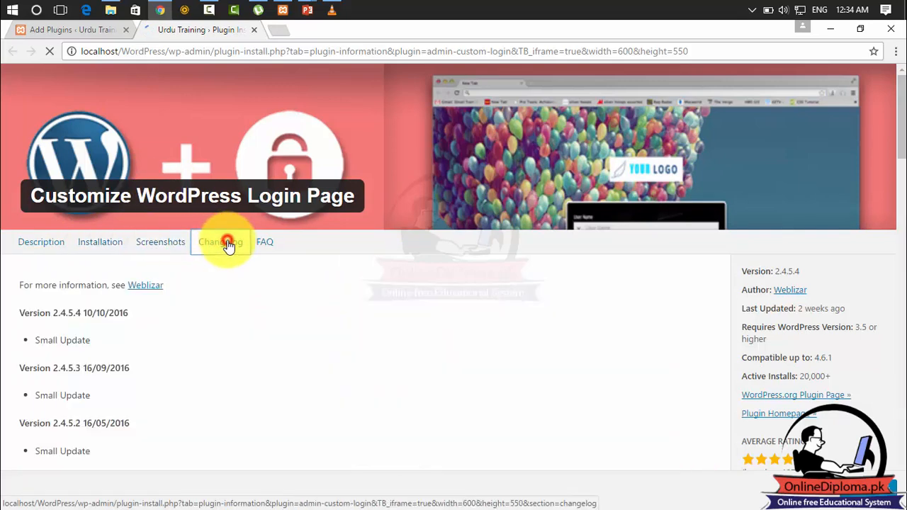
pyautogui.click(158, 247)
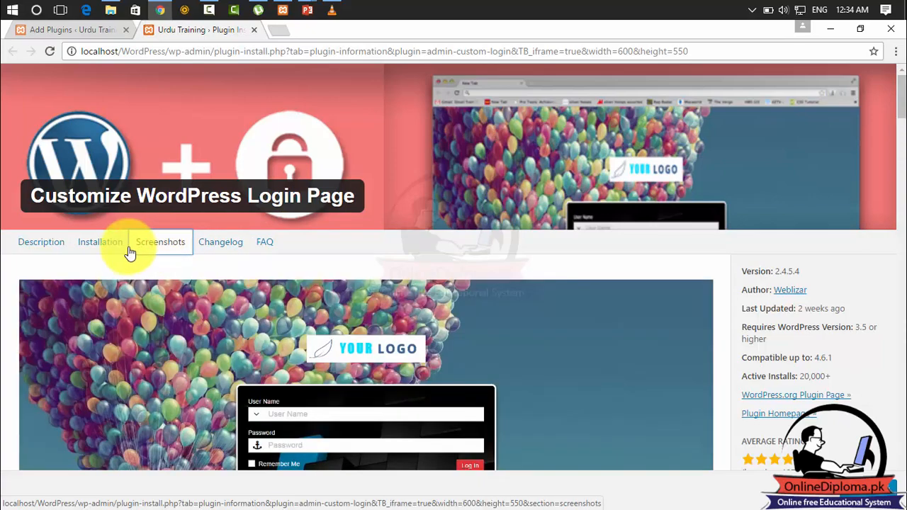
pyautogui.click(112, 246)
pyautogui.click(162, 241)
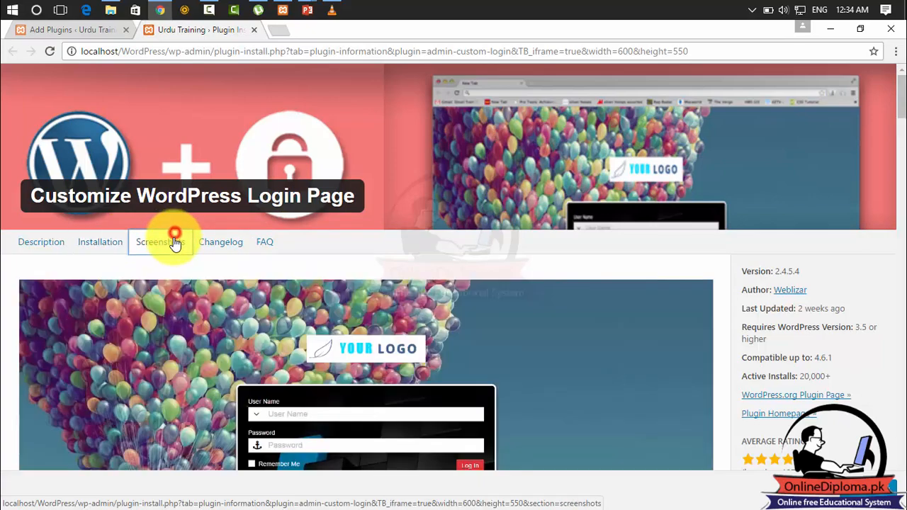
pyautogui.scroll(-2, 903, 113)
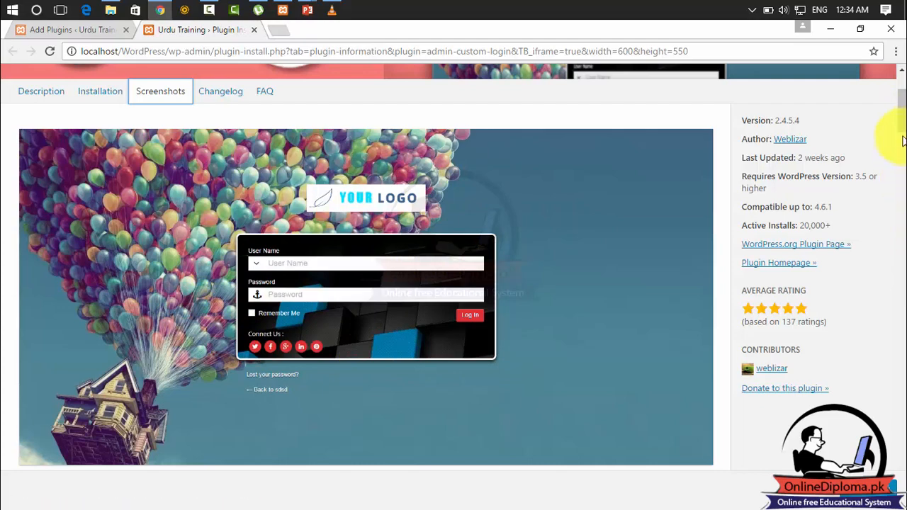
pyautogui.moveTo(900, 114); pyautogui.dragTo(894, 241)
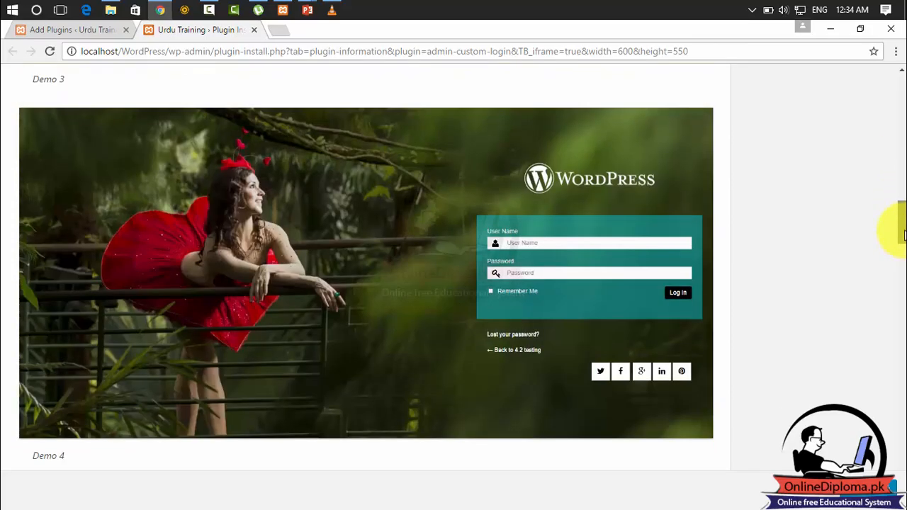
pyautogui.moveTo(903, 237); pyautogui.dragTo(878, 72)
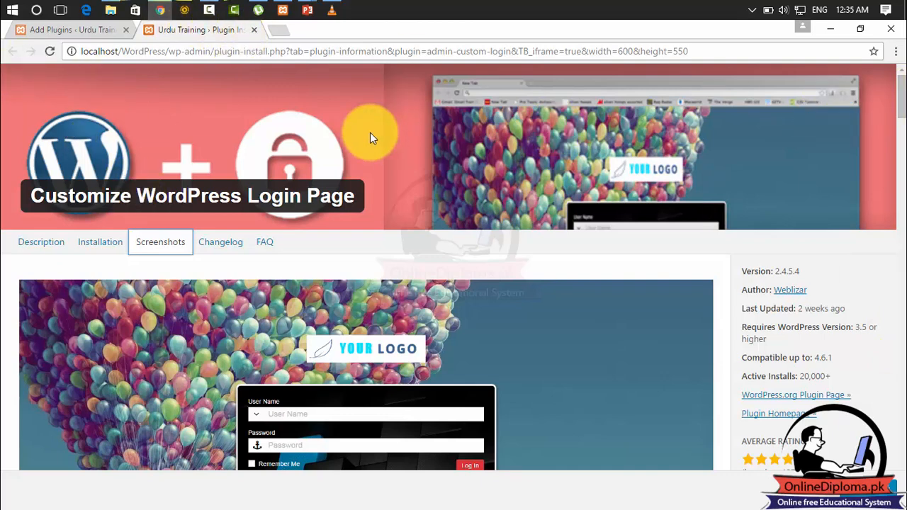
pyautogui.click(35, 243)
pyautogui.click(92, 243)
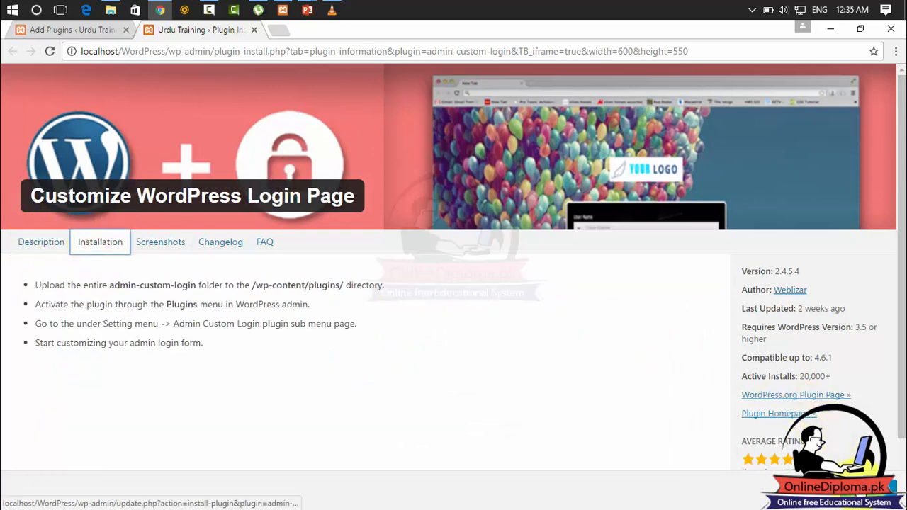
# Install and activate the Customize WordPress Login Page plugin, and open its Admin Custom Login settings.
pyautogui.click(863, 485)
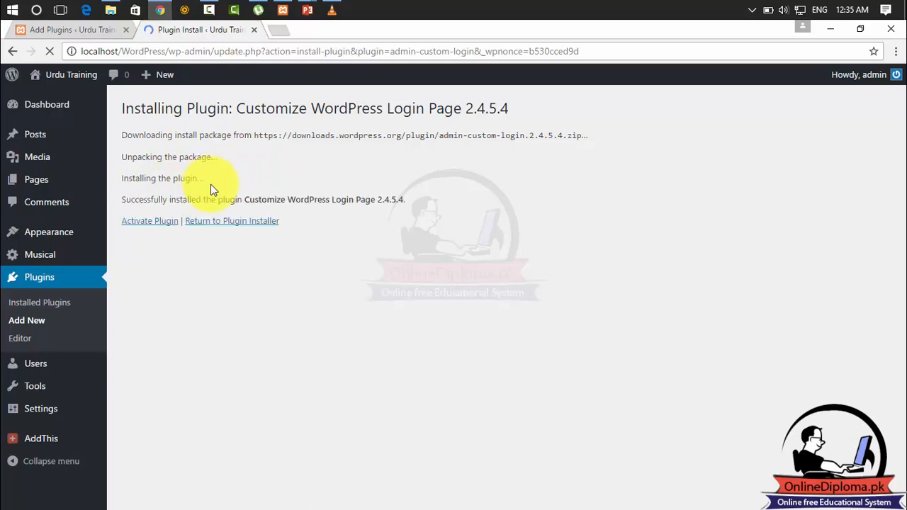
pyautogui.click(165, 226)
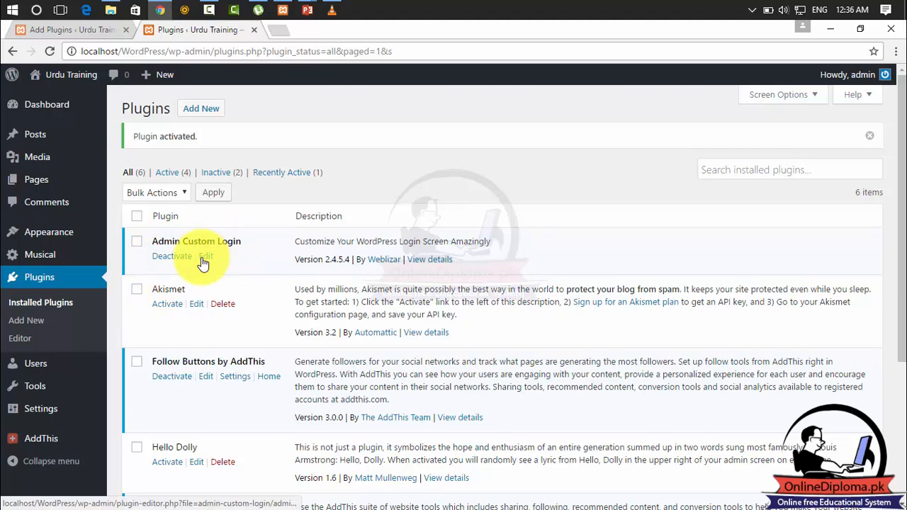
pyautogui.moveTo(55, 409)
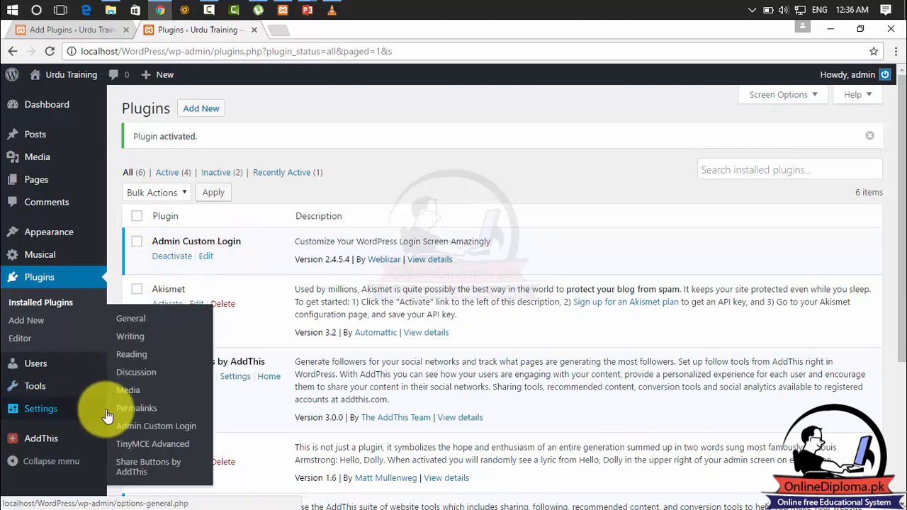
pyautogui.click(187, 430)
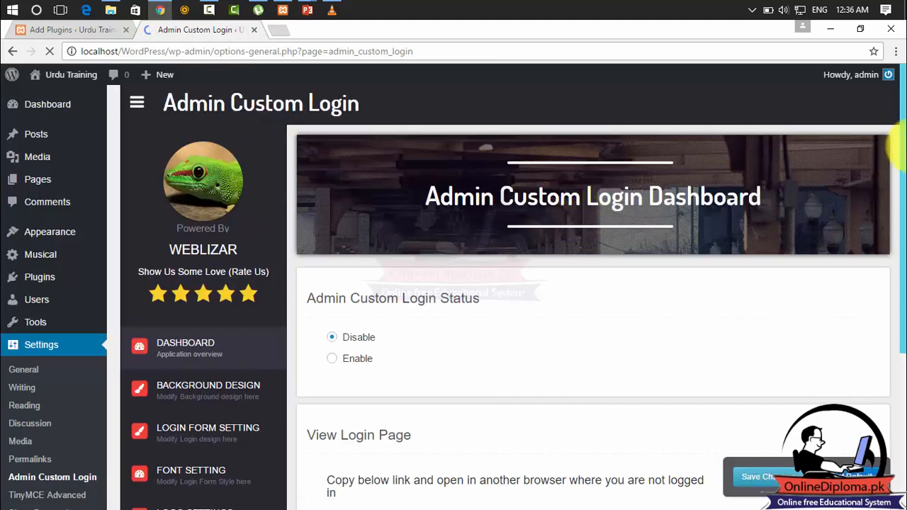
# Look over the plugin dashboard, set the Admin Custom Login Status to Enable and save the changes.
pyautogui.scroll(-1, 896, 177)
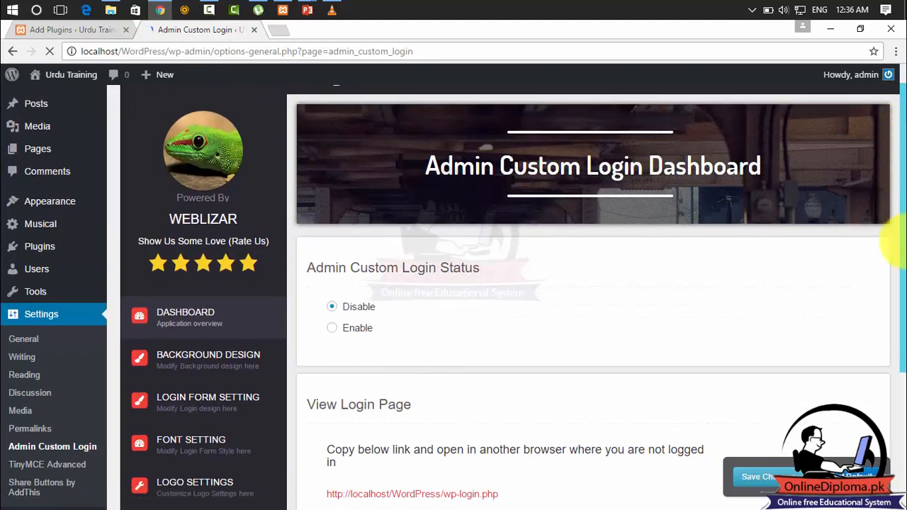
pyautogui.scroll(-1, 896, 244)
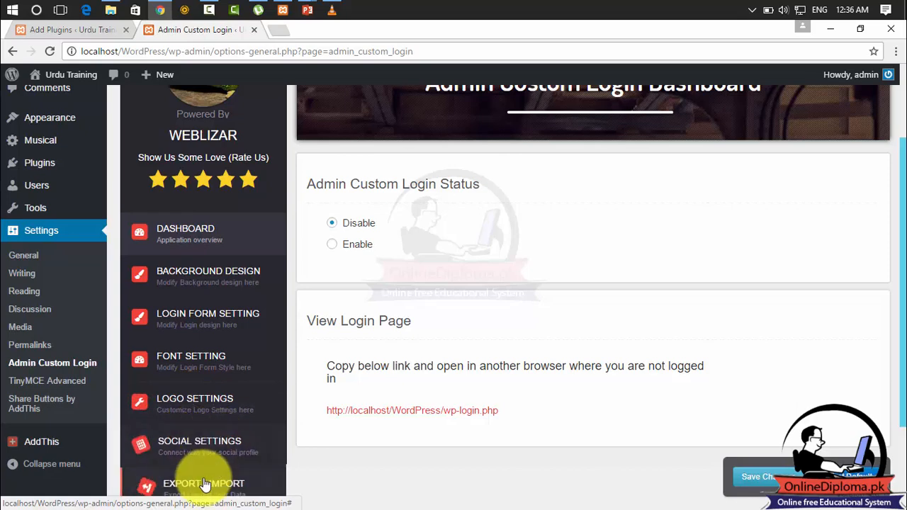
pyautogui.scroll(-2, 894, 205)
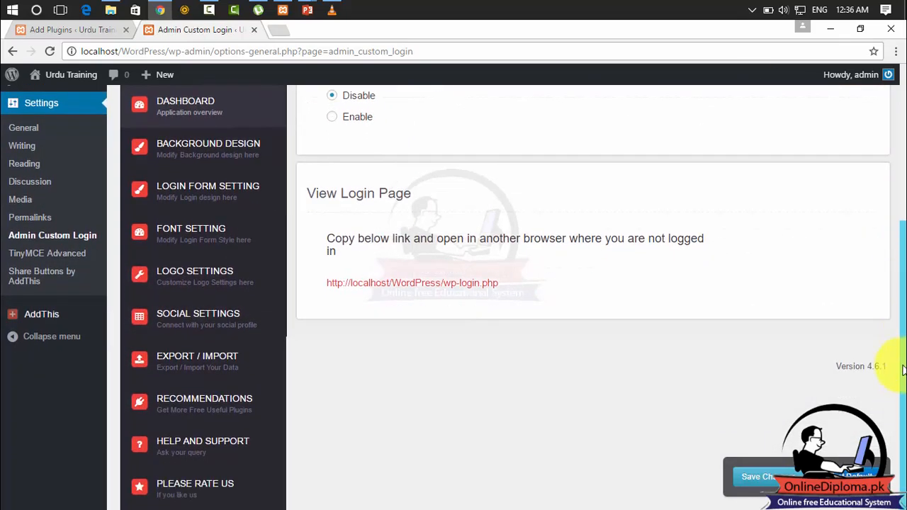
pyautogui.scroll(4, 883, 205)
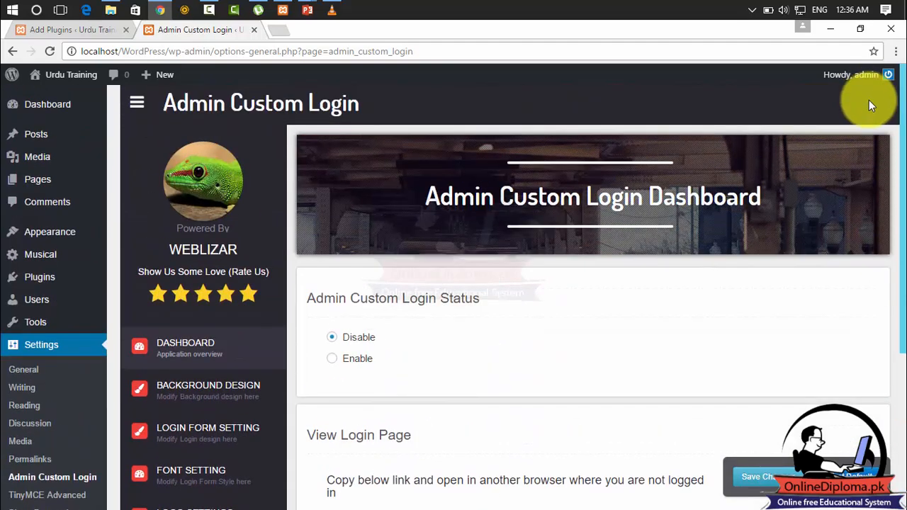
pyautogui.click(334, 360)
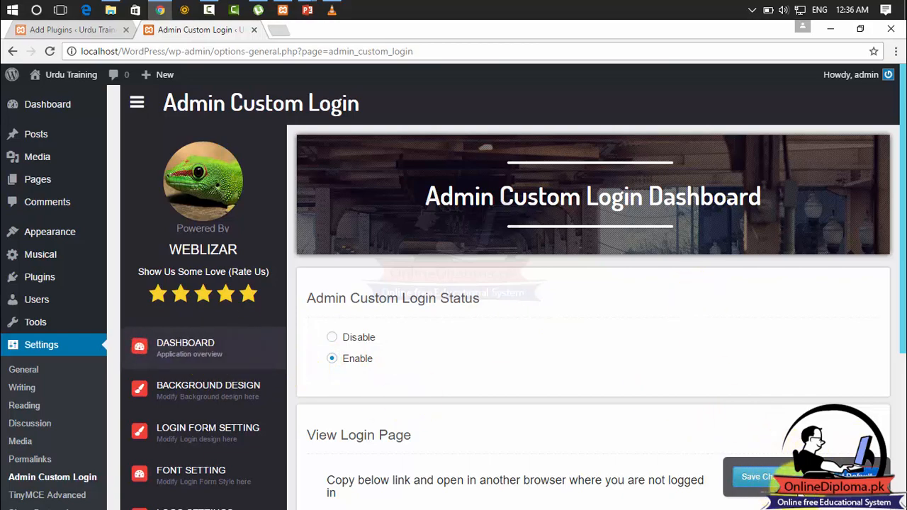
pyautogui.click(754, 476)
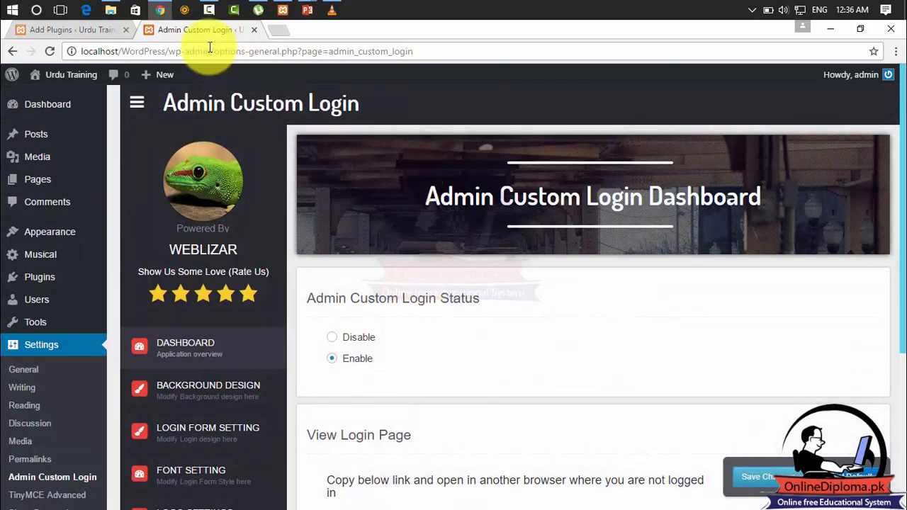
# Load localhost/wordpress/wp-admin in the plugin search tab to check the customized login page.
pyautogui.click(71, 32)
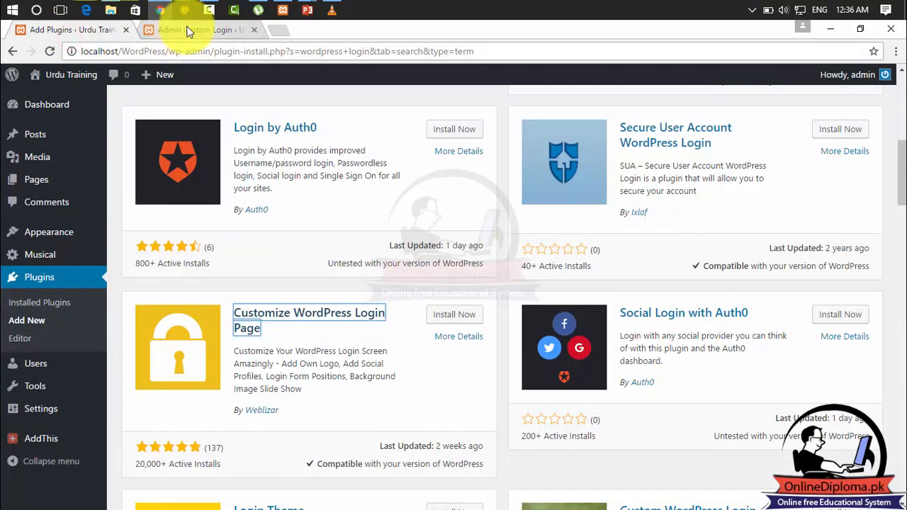
pyautogui.click(138, 50)
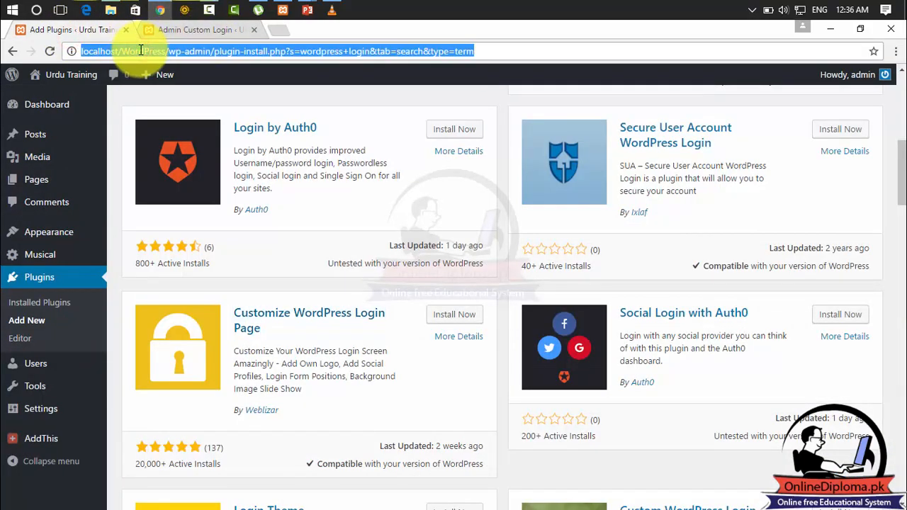
pyautogui.write('local')
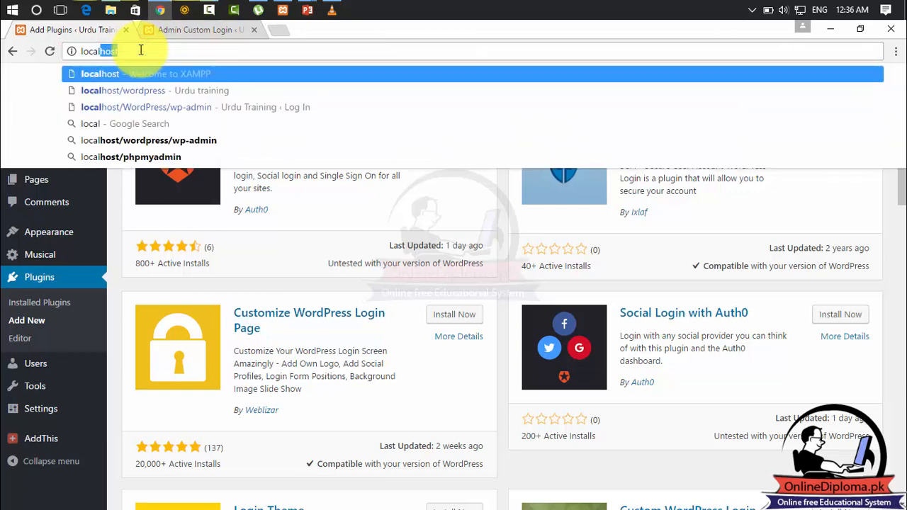
pyautogui.write('host')
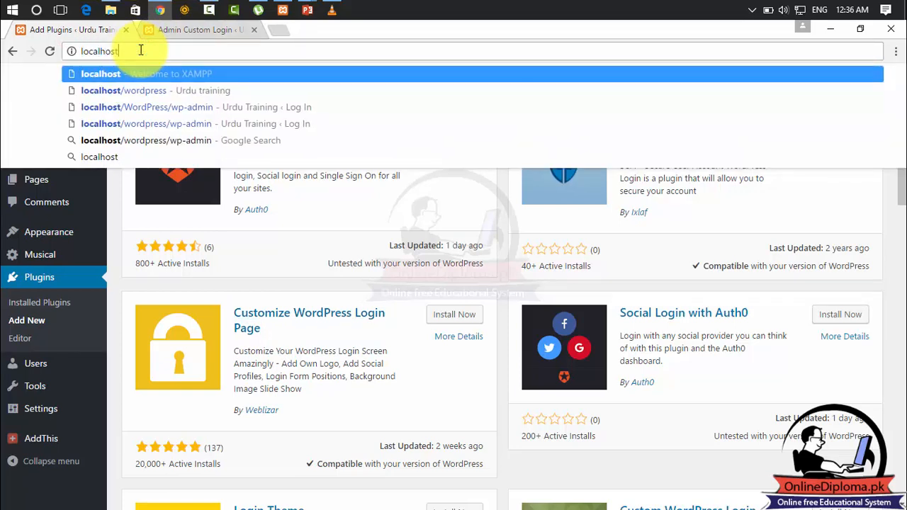
pyautogui.write('/wordpr')
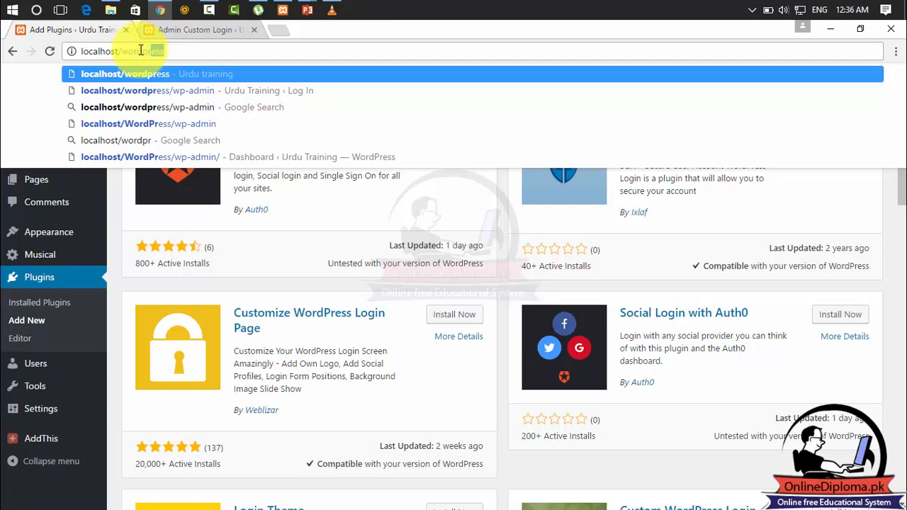
pyautogui.write('ess/w')
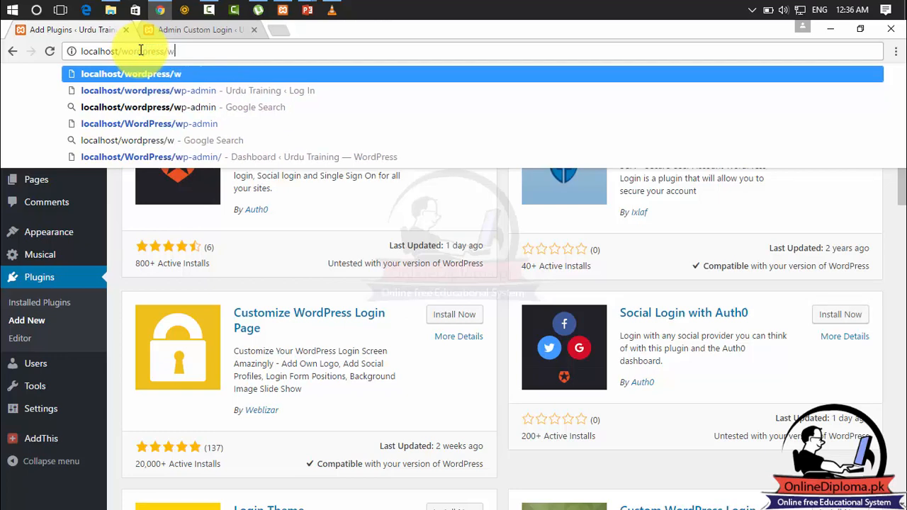
pyautogui.write('p-admin')
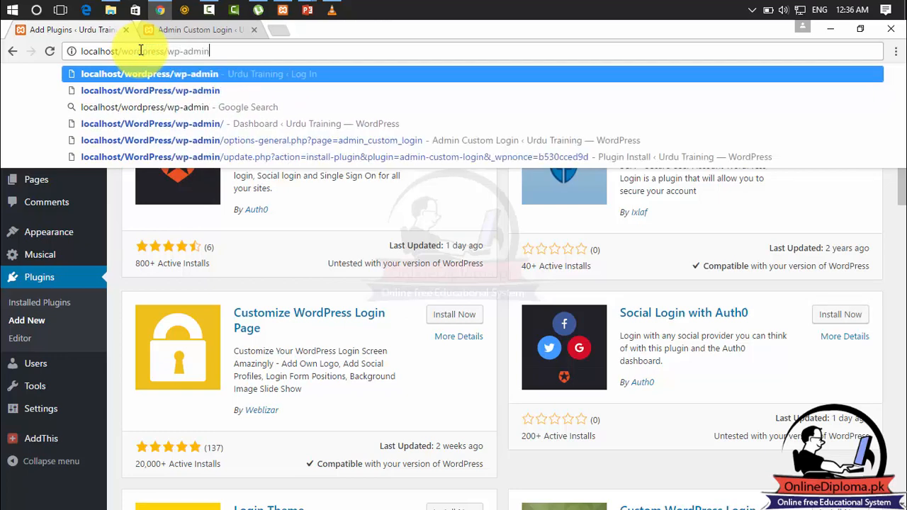
pyautogui.press('Return')
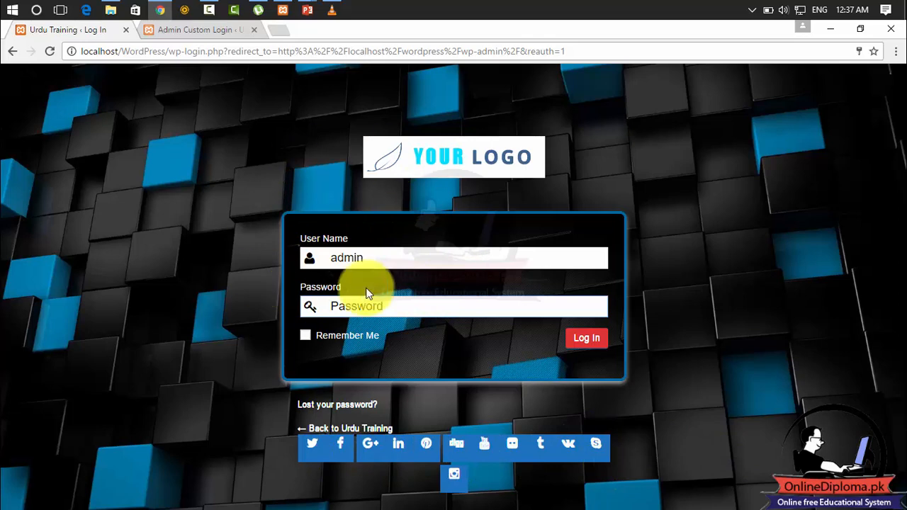
# Set the Admin Custom Login Status to Disable in the plugin dashboard and save the changes.
pyautogui.click(204, 31)
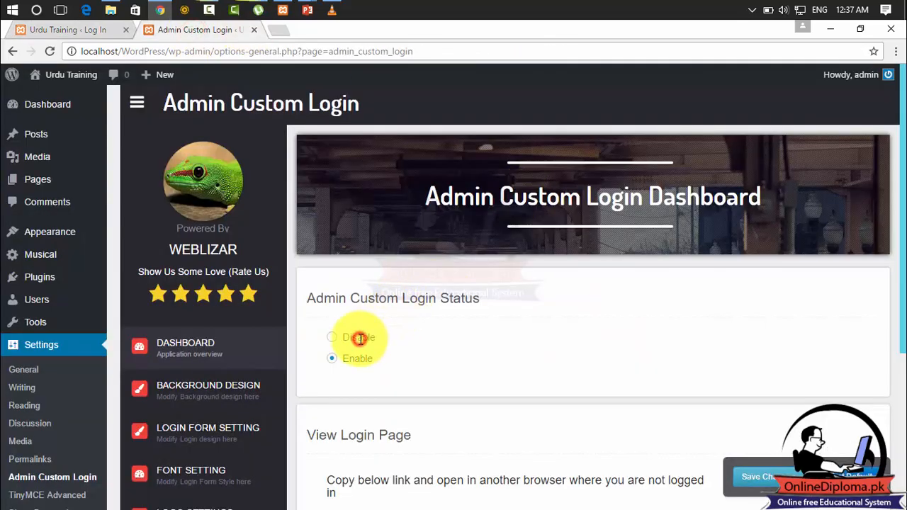
pyautogui.click(331, 338)
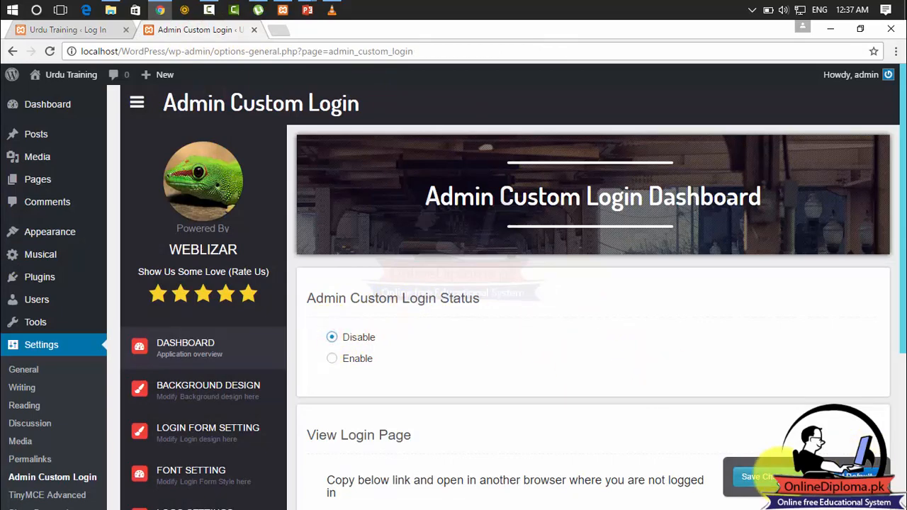
pyautogui.click(778, 474)
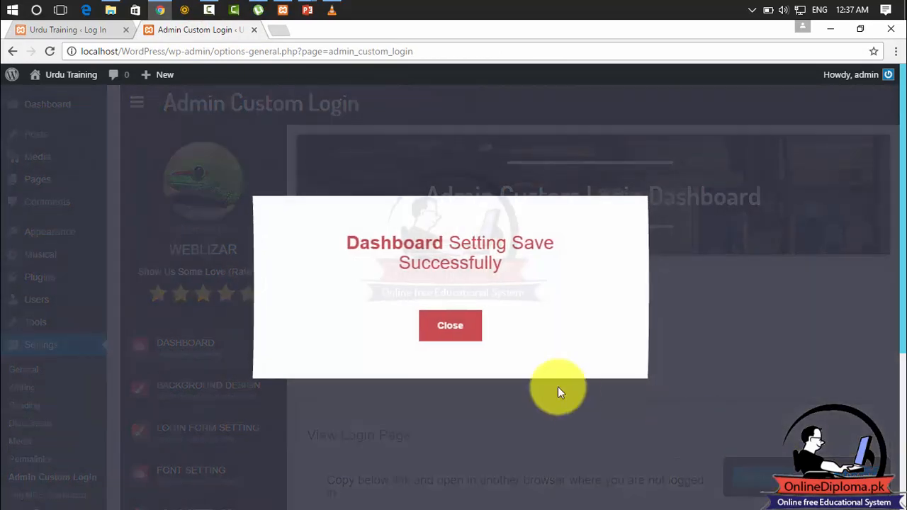
pyautogui.click(557, 386)
# Load localhost/wordpress/wp-admin in the login page tab to check the login page with the plugin status disabled.
pyautogui.click(102, 29)
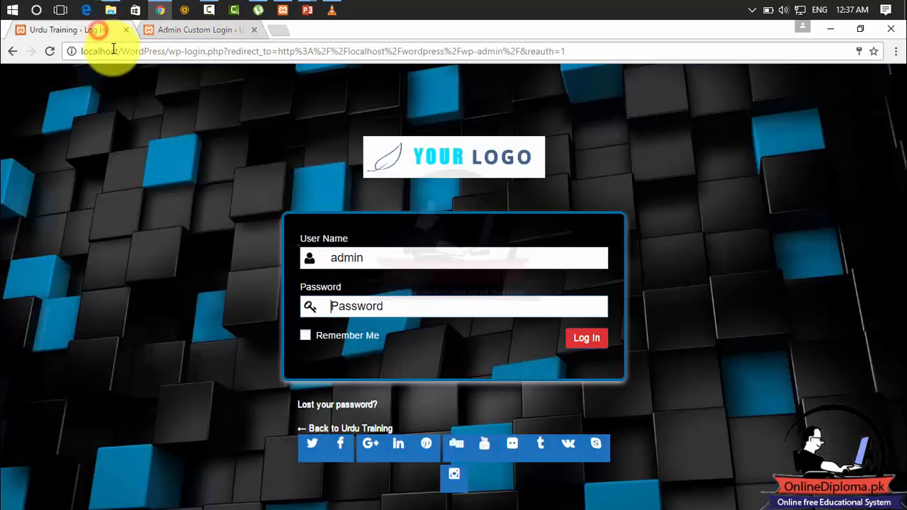
pyautogui.click(112, 50)
pyautogui.press('Return')
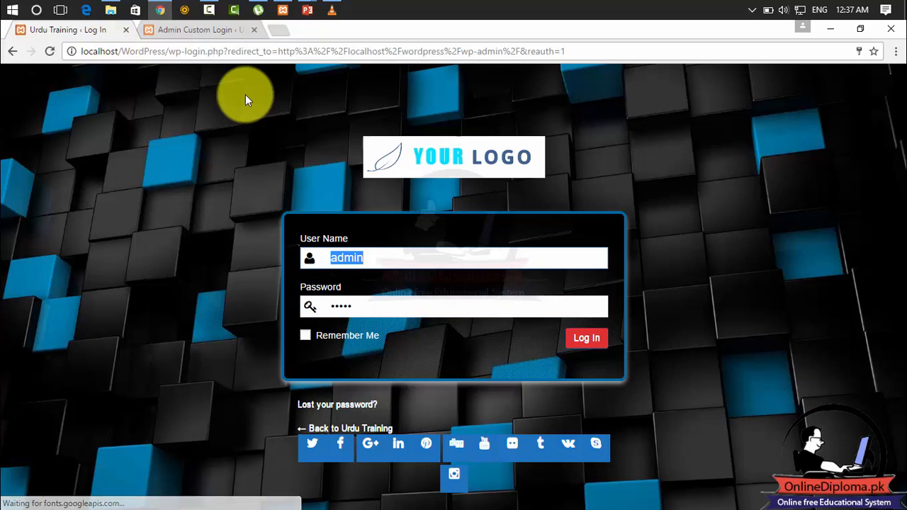
pyautogui.click(214, 52)
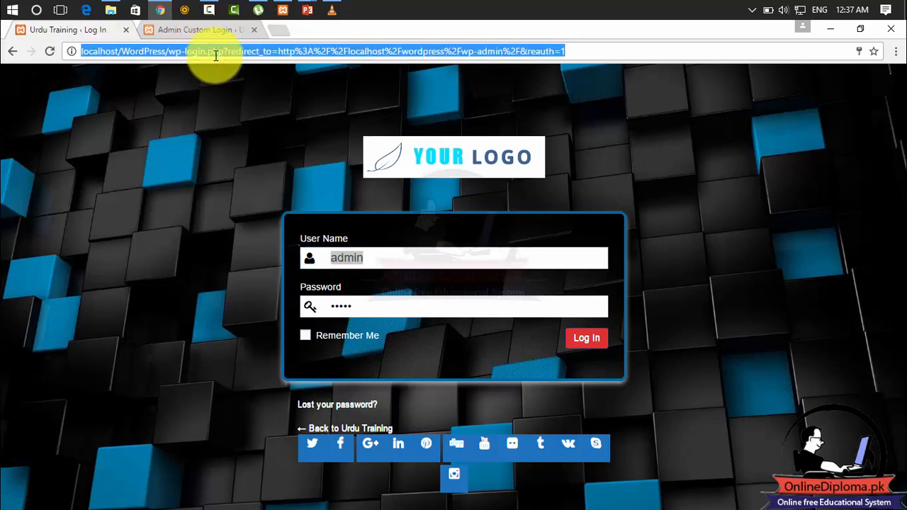
pyautogui.write('localhos')
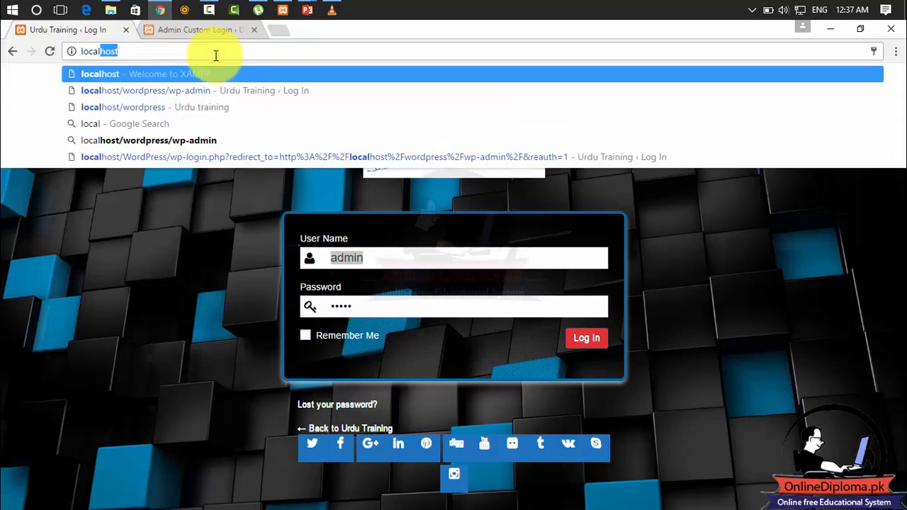
pyautogui.write('t/')
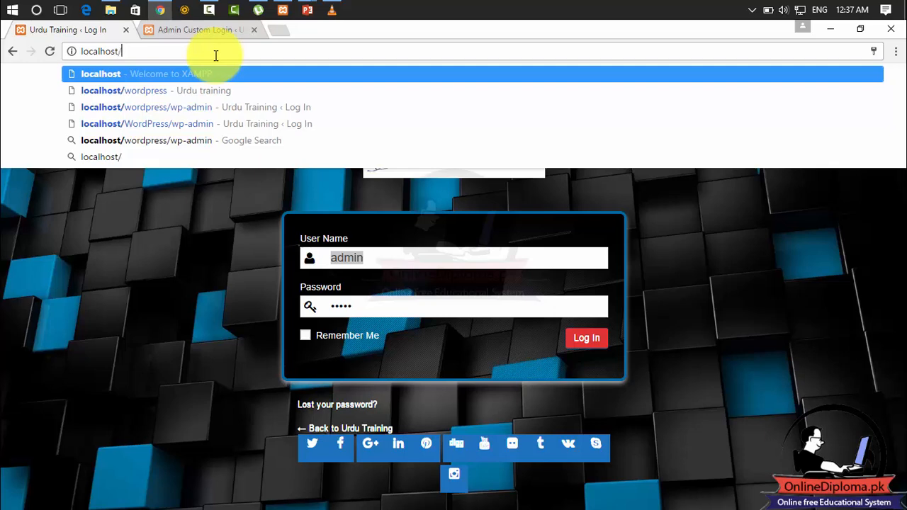
pyautogui.write('wordpress')
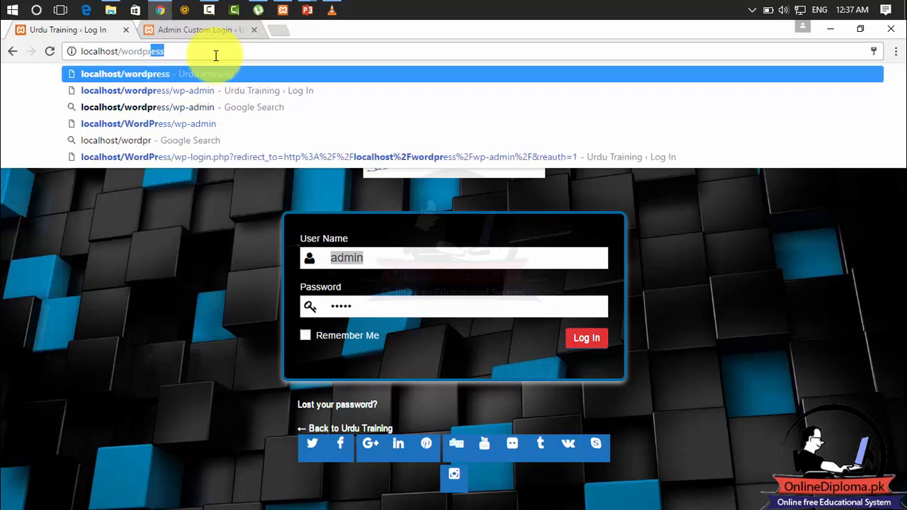
pyautogui.write('/wp')
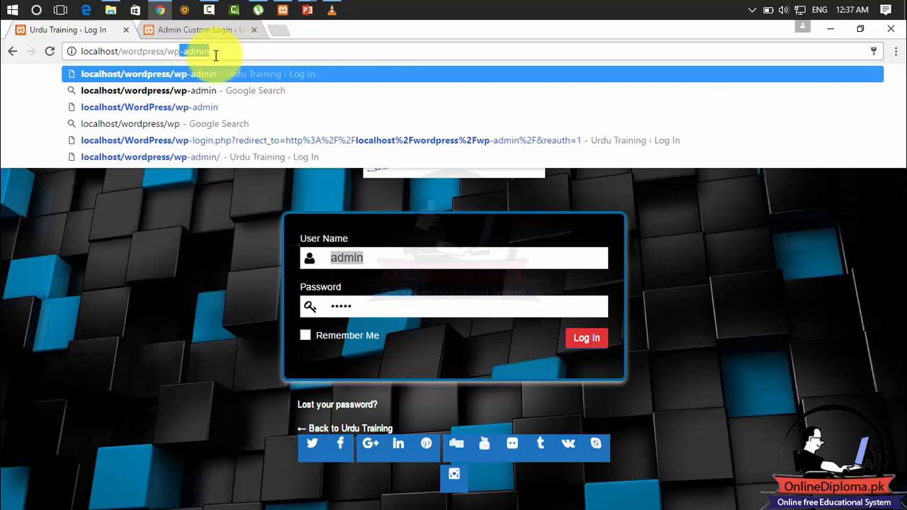
pyautogui.write('-admin')
pyautogui.press('Return')
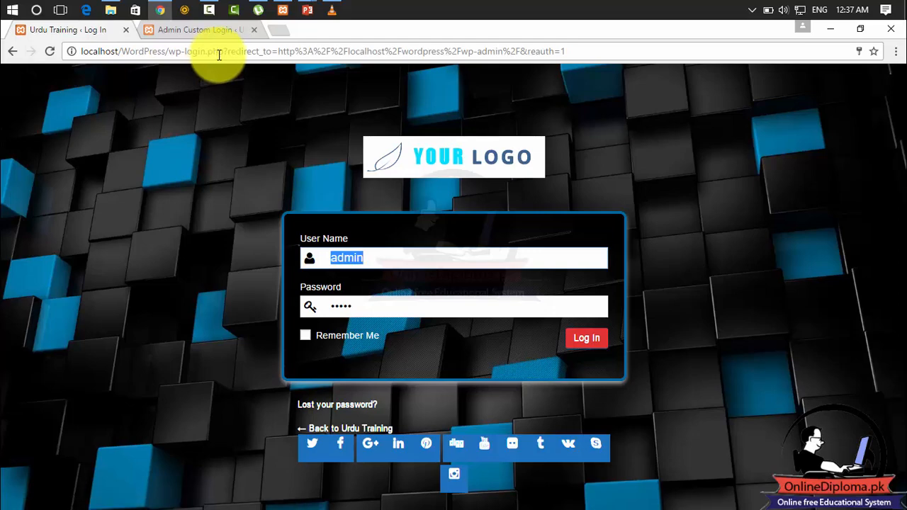
# Dismiss the login prompt over the plugin dashboard, save the Disable status again and reload the login page.
pyautogui.click(212, 30)
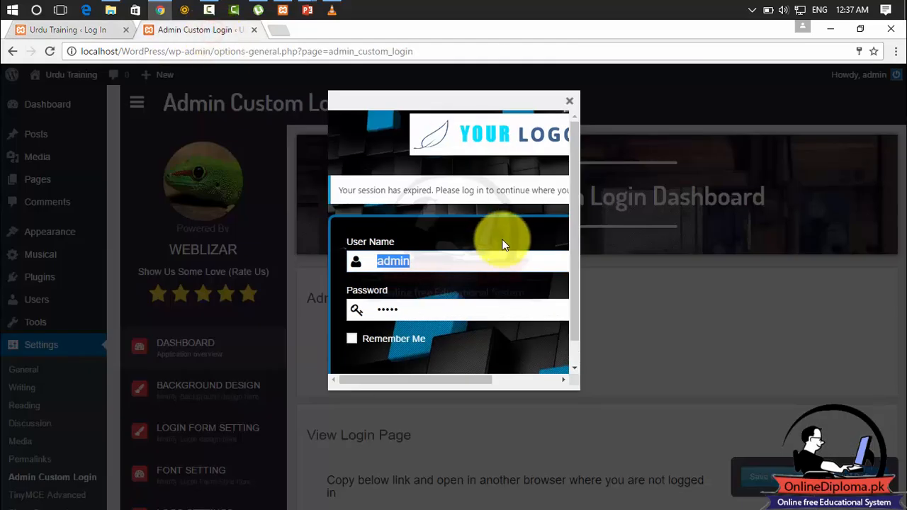
pyautogui.click(571, 104)
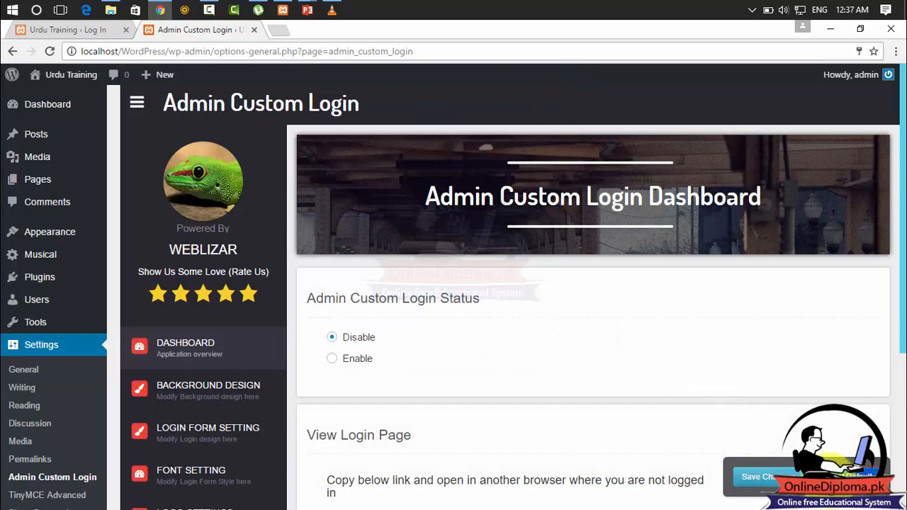
pyautogui.click(761, 476)
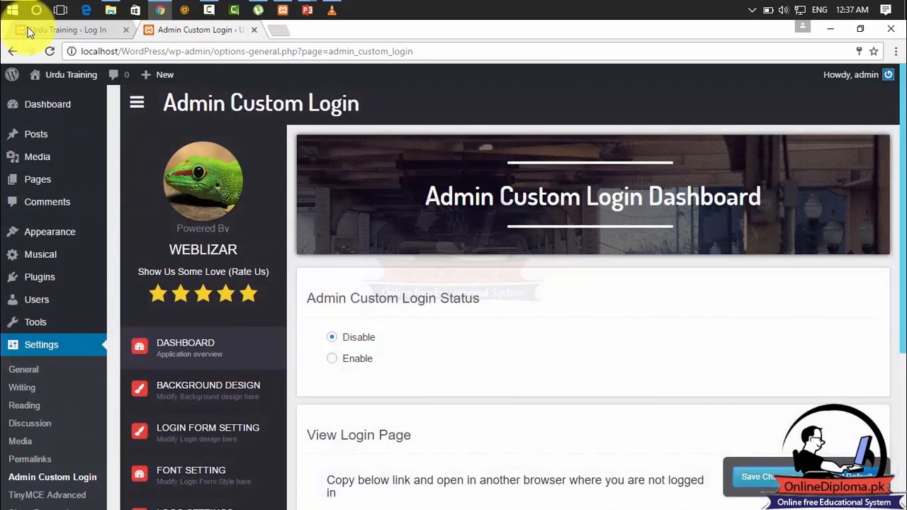
pyautogui.click(54, 36)
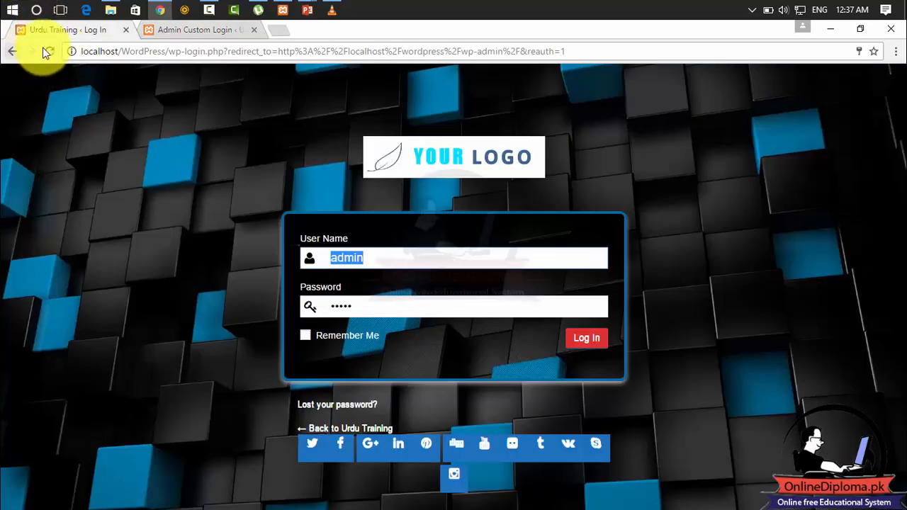
pyautogui.click(52, 50)
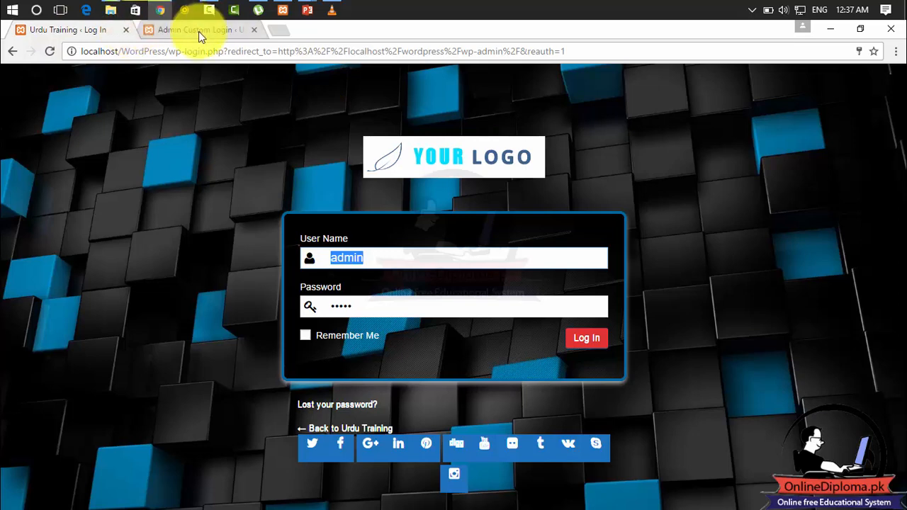
# Reset the Admin Custom Login dashboard settings to default and reload the login page to check it.
pyautogui.click(235, 31)
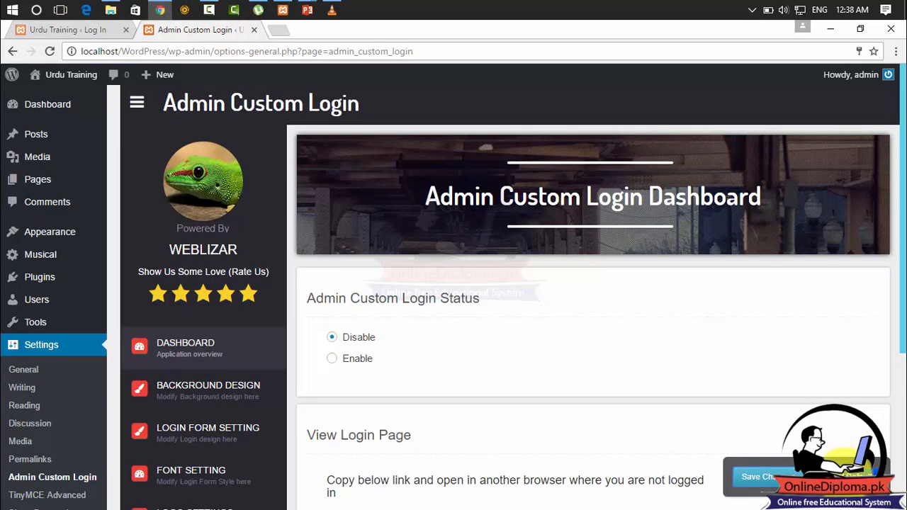
pyautogui.click(843, 475)
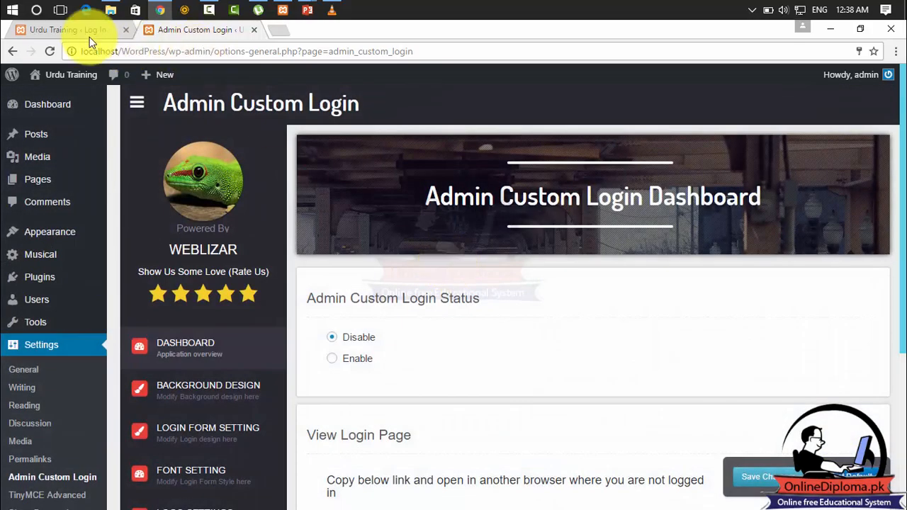
pyautogui.click(82, 33)
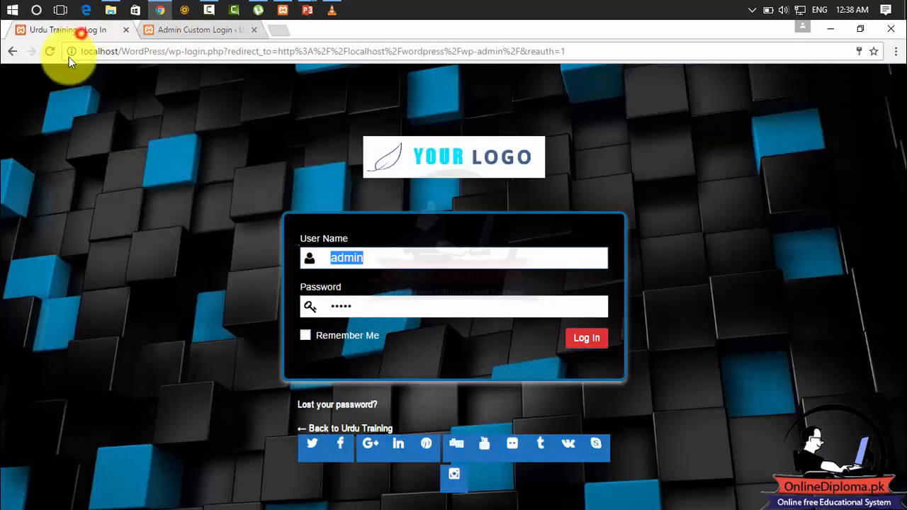
pyautogui.click(48, 56)
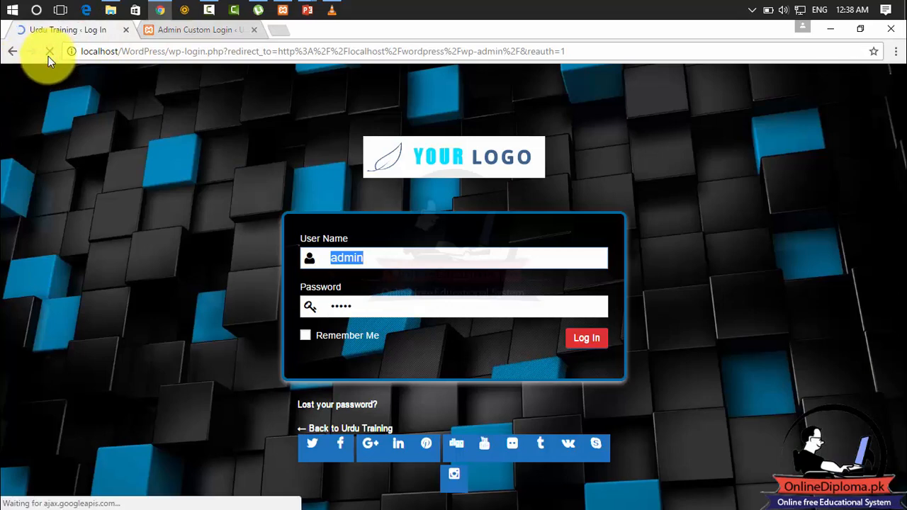
# Close the plugin settings tab, restart the browser and load localhost/wordpress/wp-admin.
pyautogui.click(253, 30)
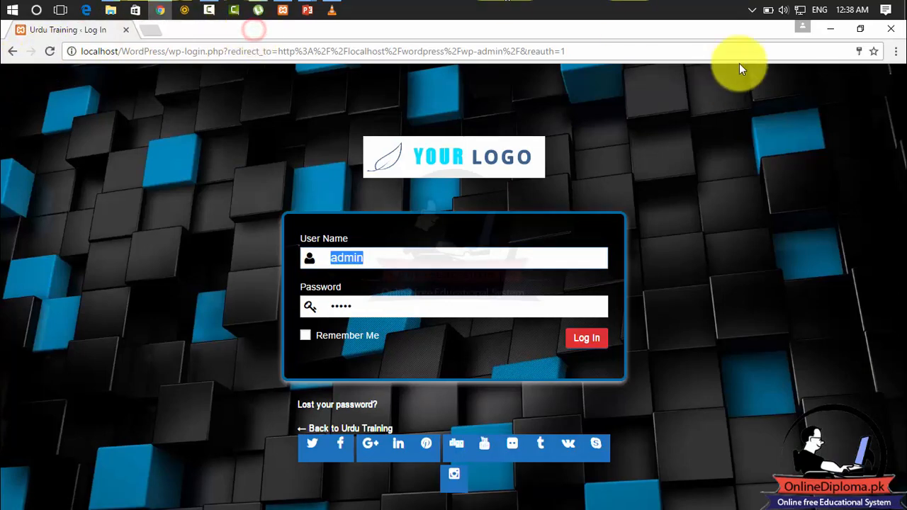
pyautogui.click(896, 33)
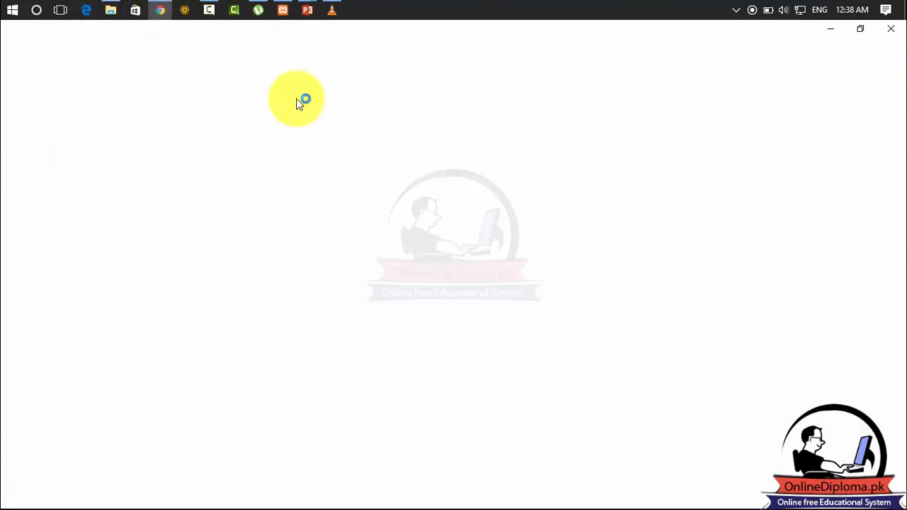
pyautogui.click(269, 44)
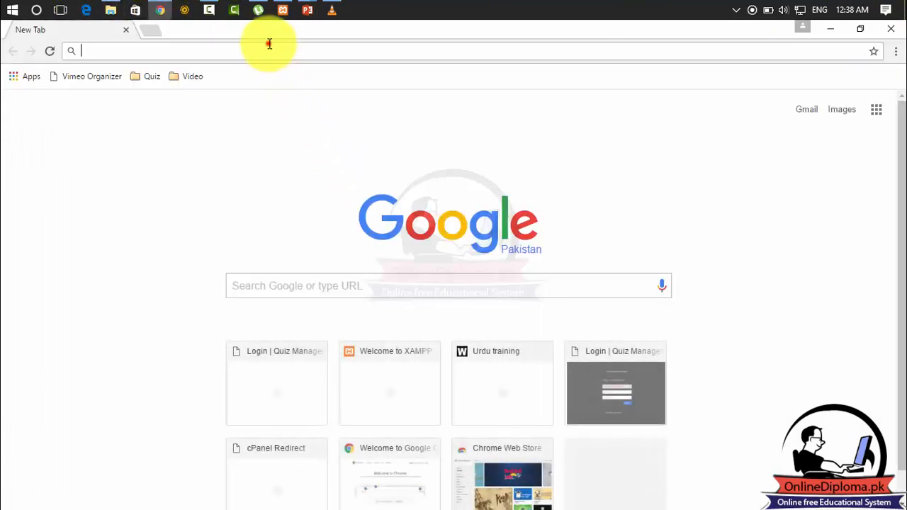
pyautogui.write('locah')
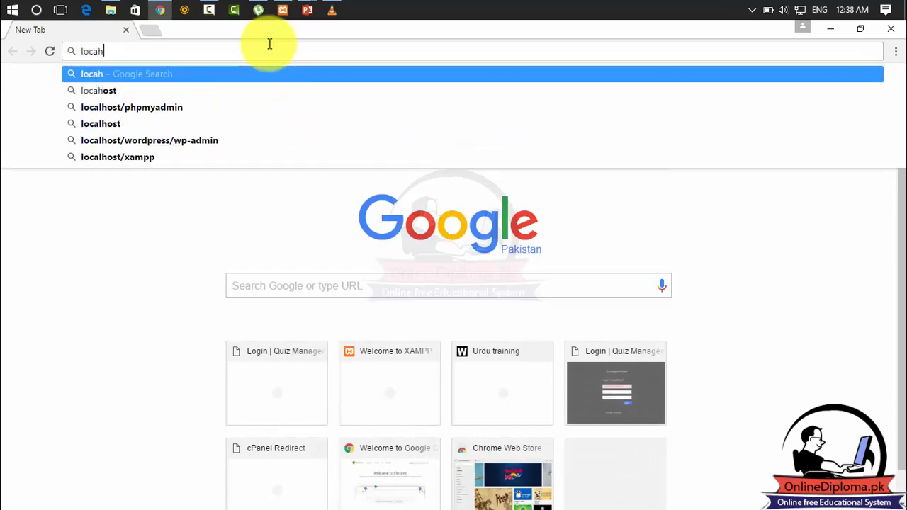
pyautogui.press('BackSpace')
pyautogui.write('lho')
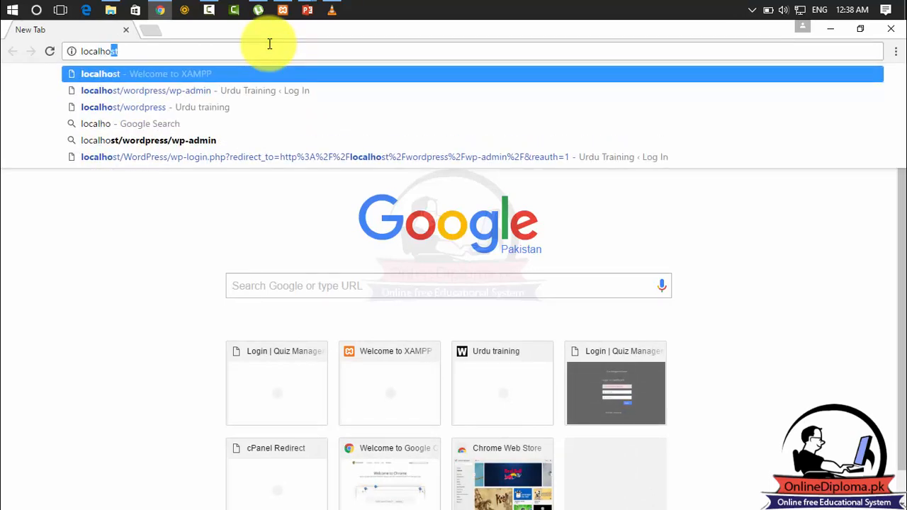
pyautogui.write('st/wo')
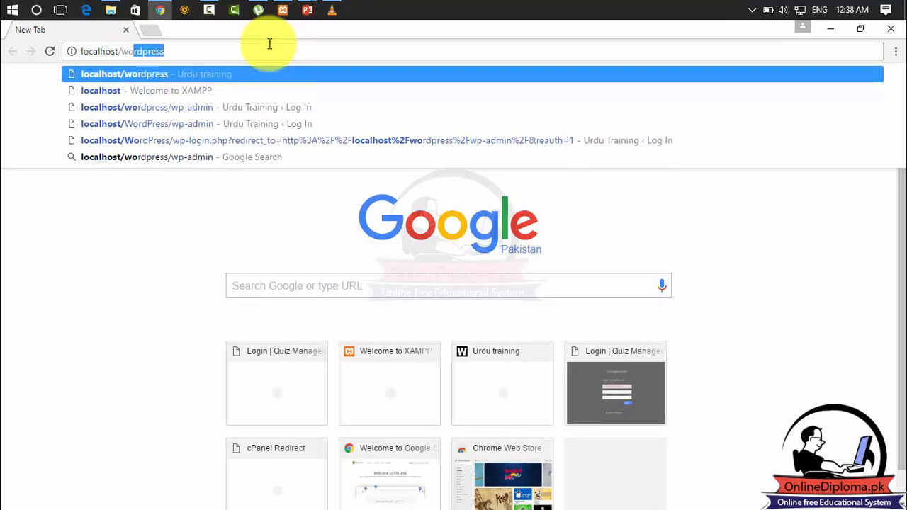
pyautogui.write('rdpres')
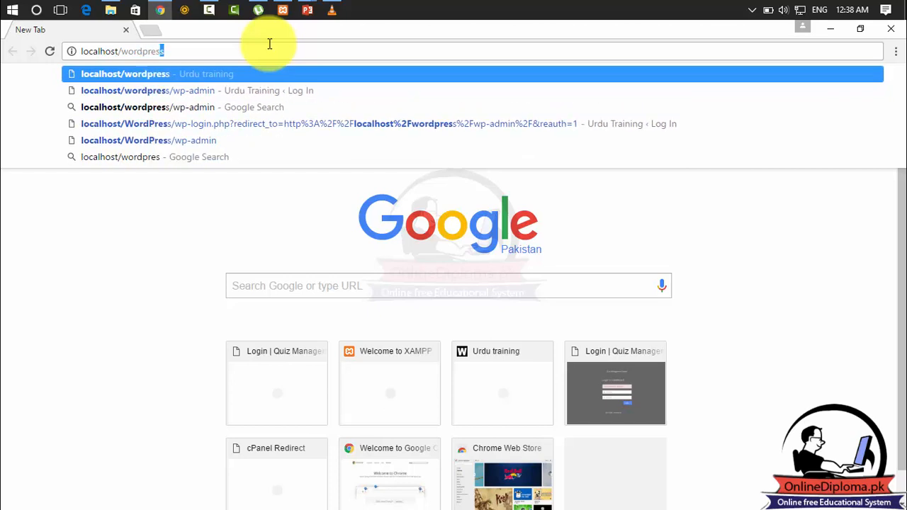
pyautogui.write('s/wp')
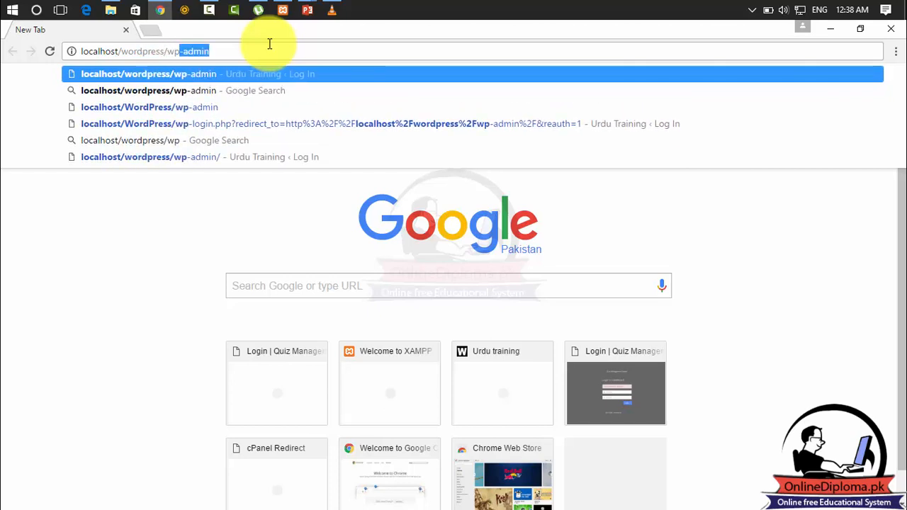
pyautogui.write('-admin')
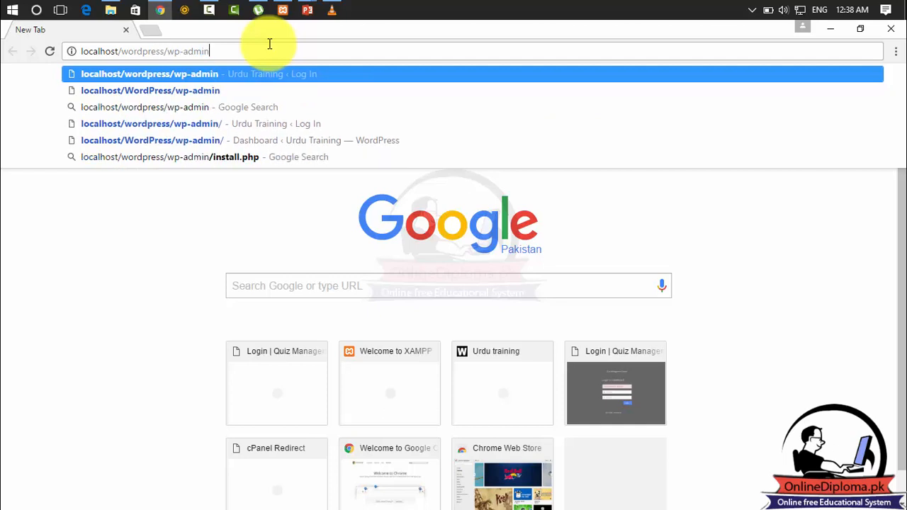
pyautogui.press('Return')
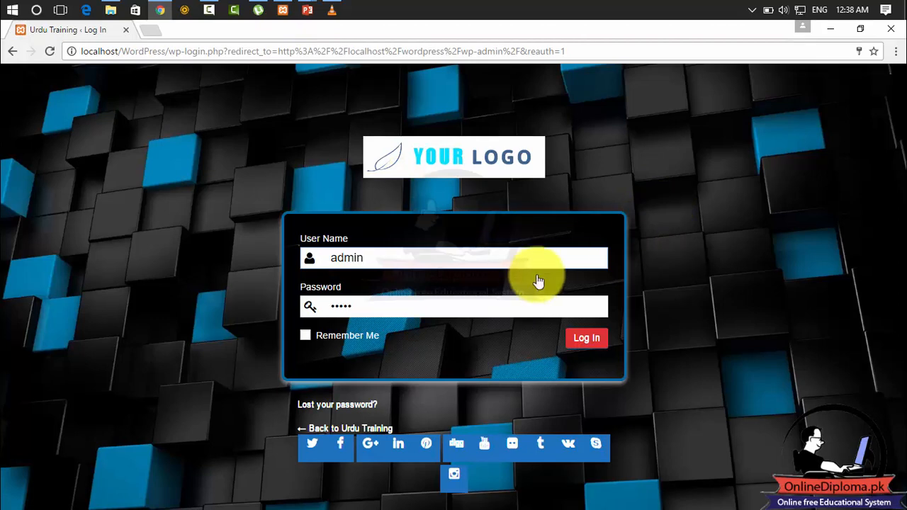
# Submit the login form, reload it through localhost/WordPress/wp-admin and log in to the dashboard with the prefilled credentials.
pyautogui.click(585, 340)
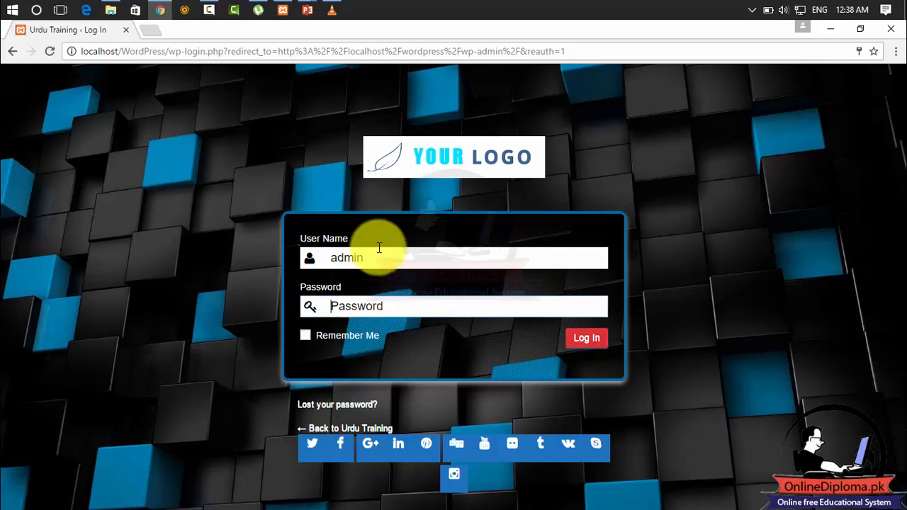
pyautogui.click(380, 50)
pyautogui.moveTo(598, 49); pyautogui.dragTo(177, 53)
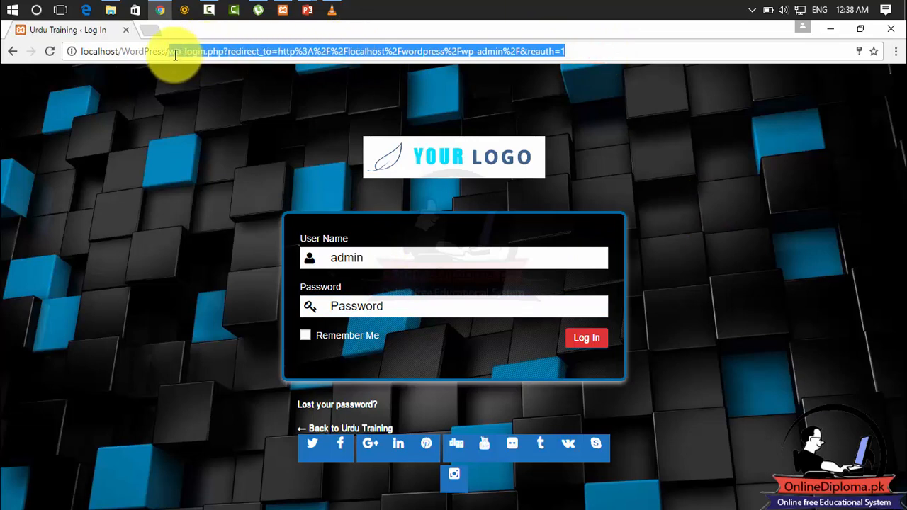
pyautogui.write('wp')
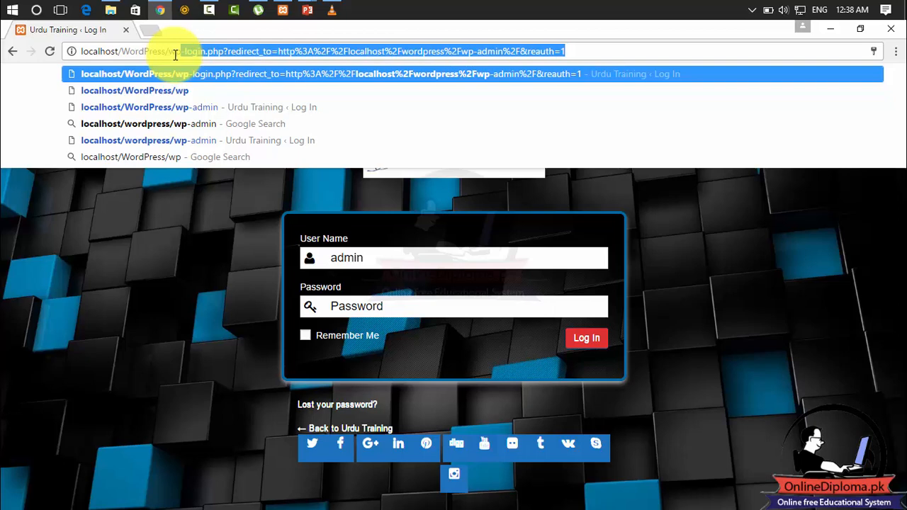
pyautogui.write('-admin')
pyautogui.press('Return')
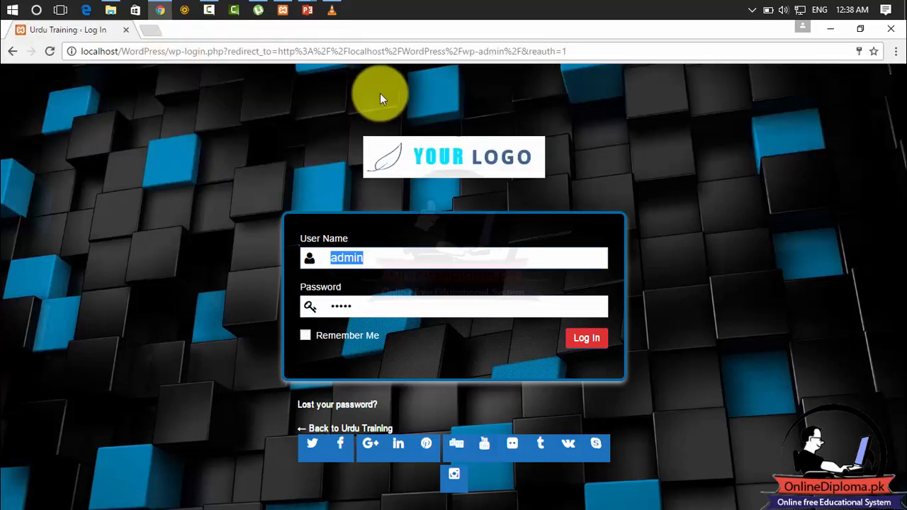
pyautogui.click(583, 343)
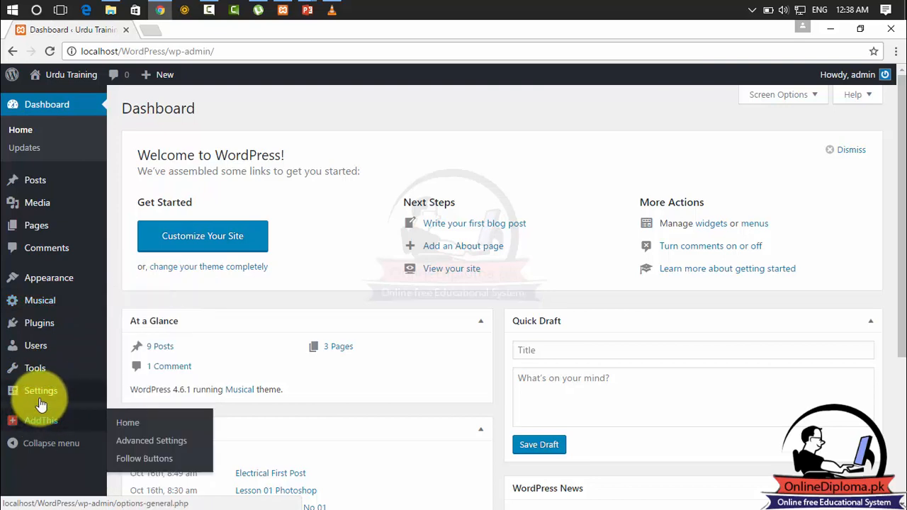
# Open the Admin Custom Login settings, set the Admin Custom Login Status to Disable and save the change.
pyautogui.moveTo(44, 393)
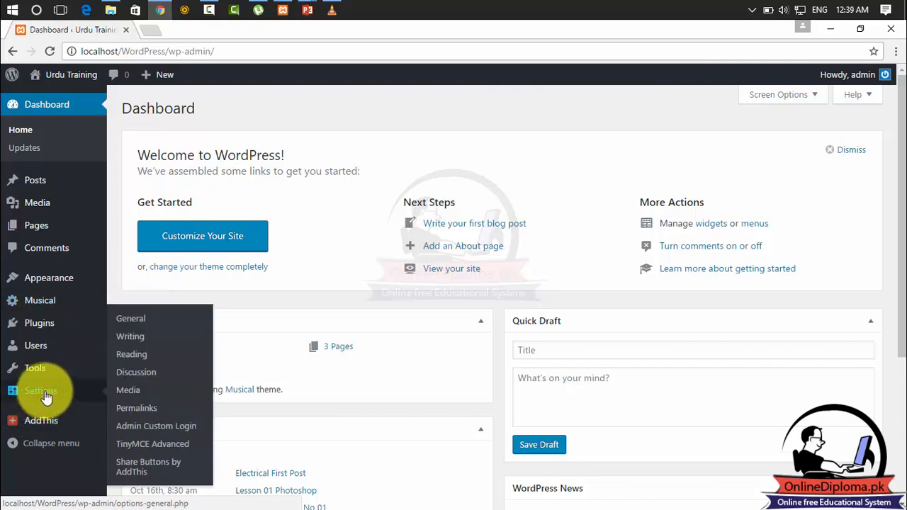
pyautogui.click(178, 429)
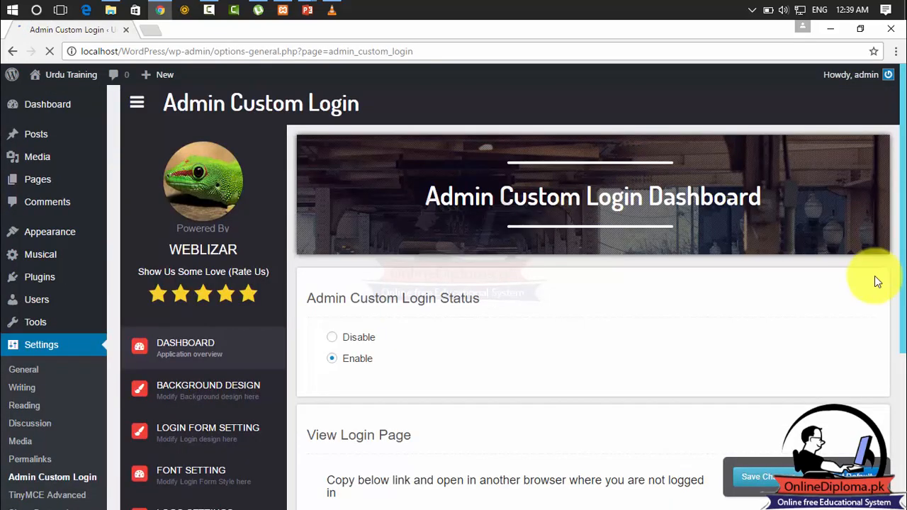
pyautogui.scroll(-1, 890, 239)
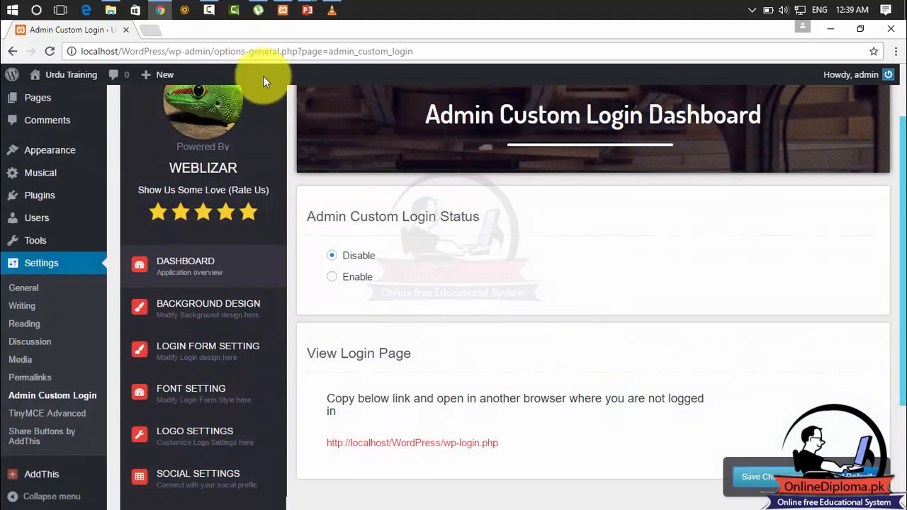
# Load localhost/wordpress/wp-admin in a new tab to check the login page, and return to the Admin Custom Login settings.
pyautogui.click(149, 30)
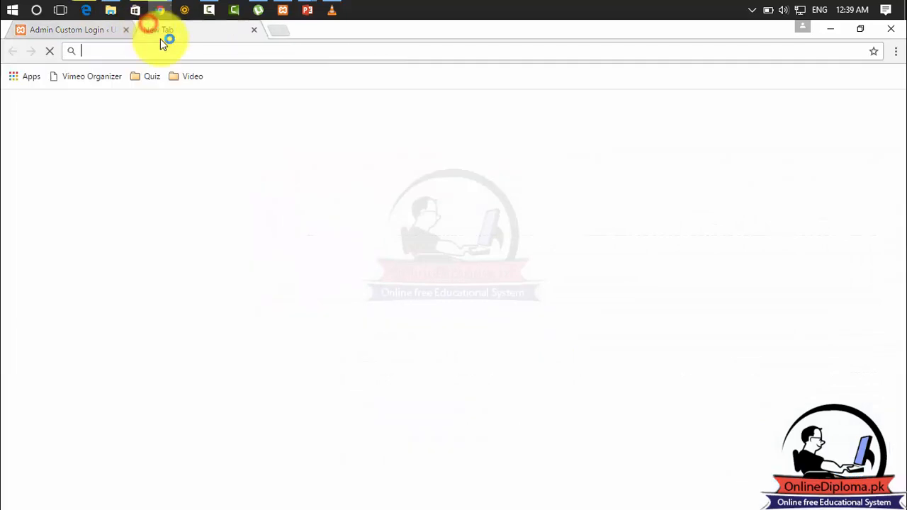
pyautogui.click(180, 49)
pyautogui.write('localhost/wordpress')
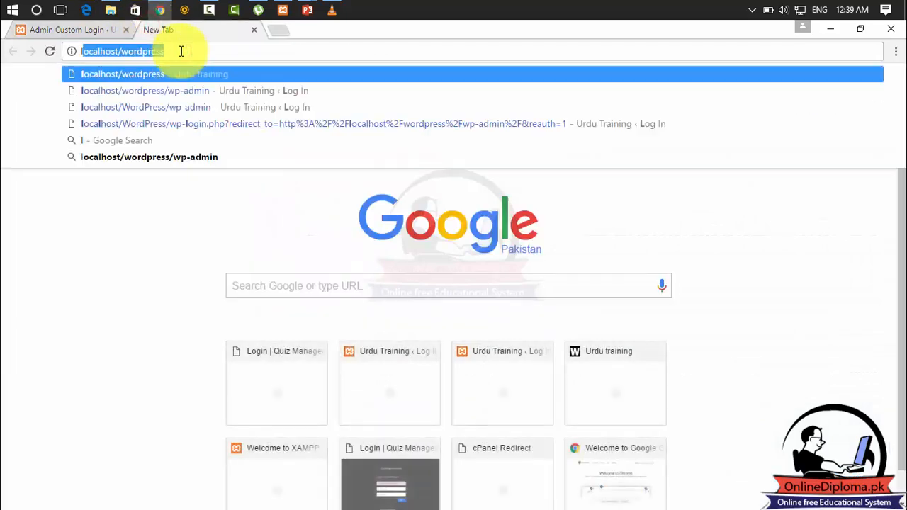
pyautogui.press('Right')
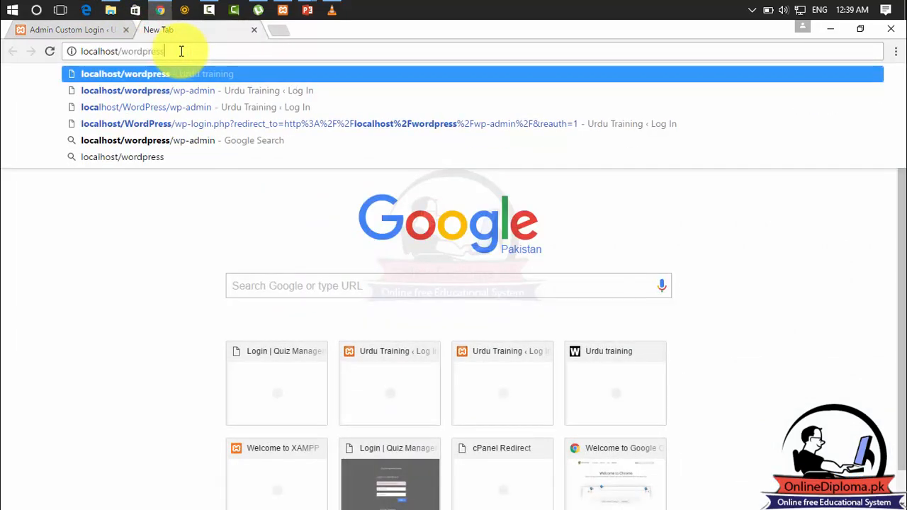
pyautogui.write('/wo')
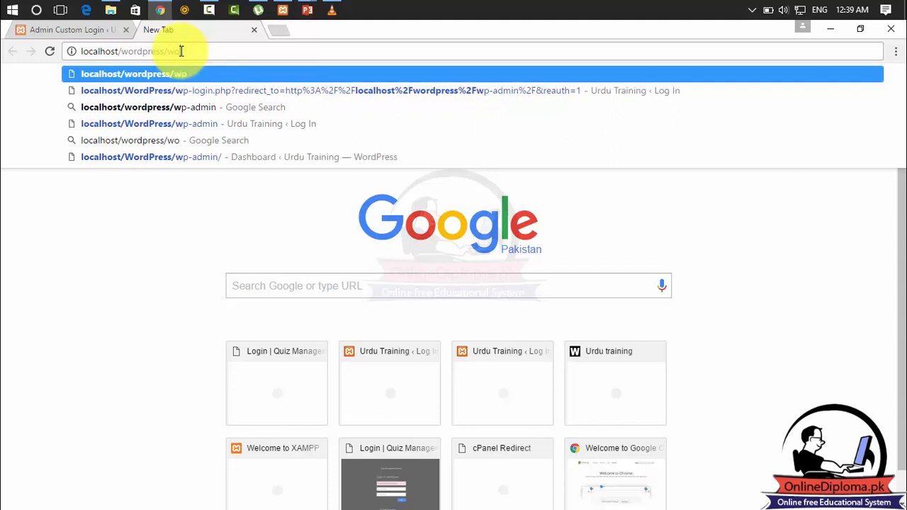
pyautogui.press('BackSpace')
pyautogui.write('p')
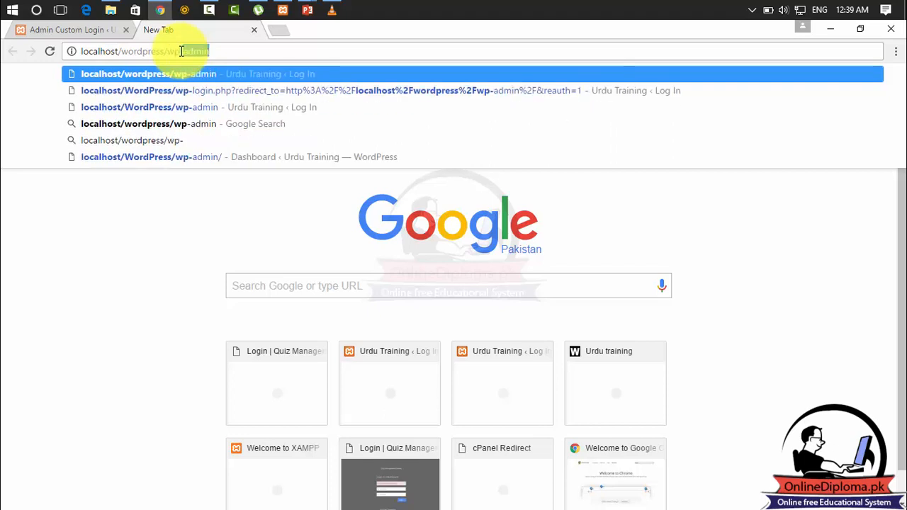
pyautogui.write('-')
pyautogui.press('Return')
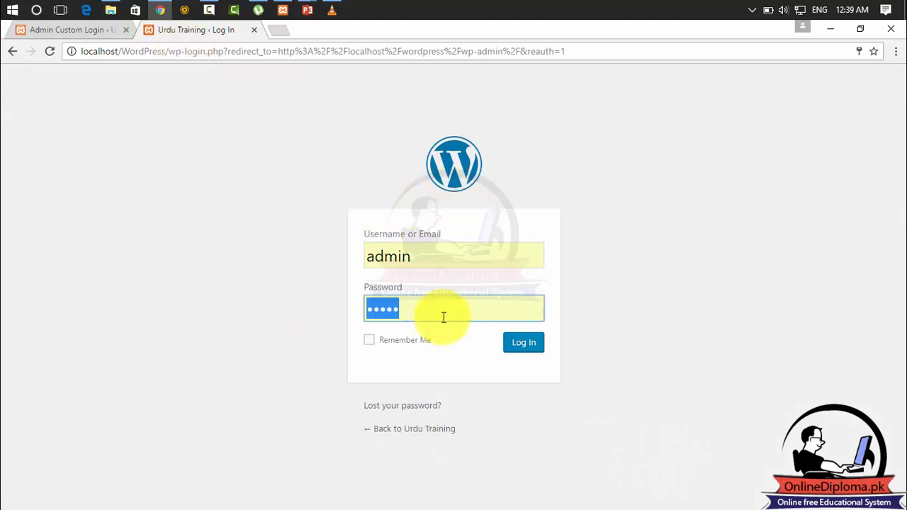
pyautogui.click(87, 32)
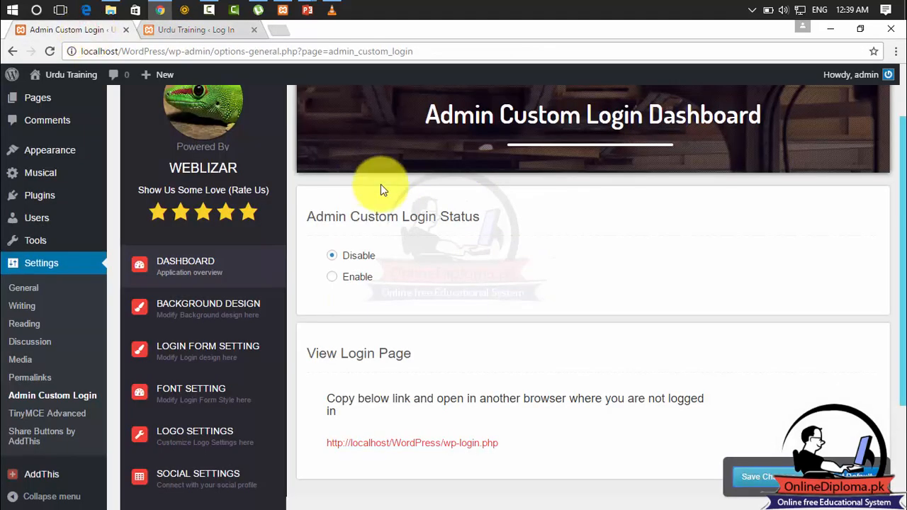